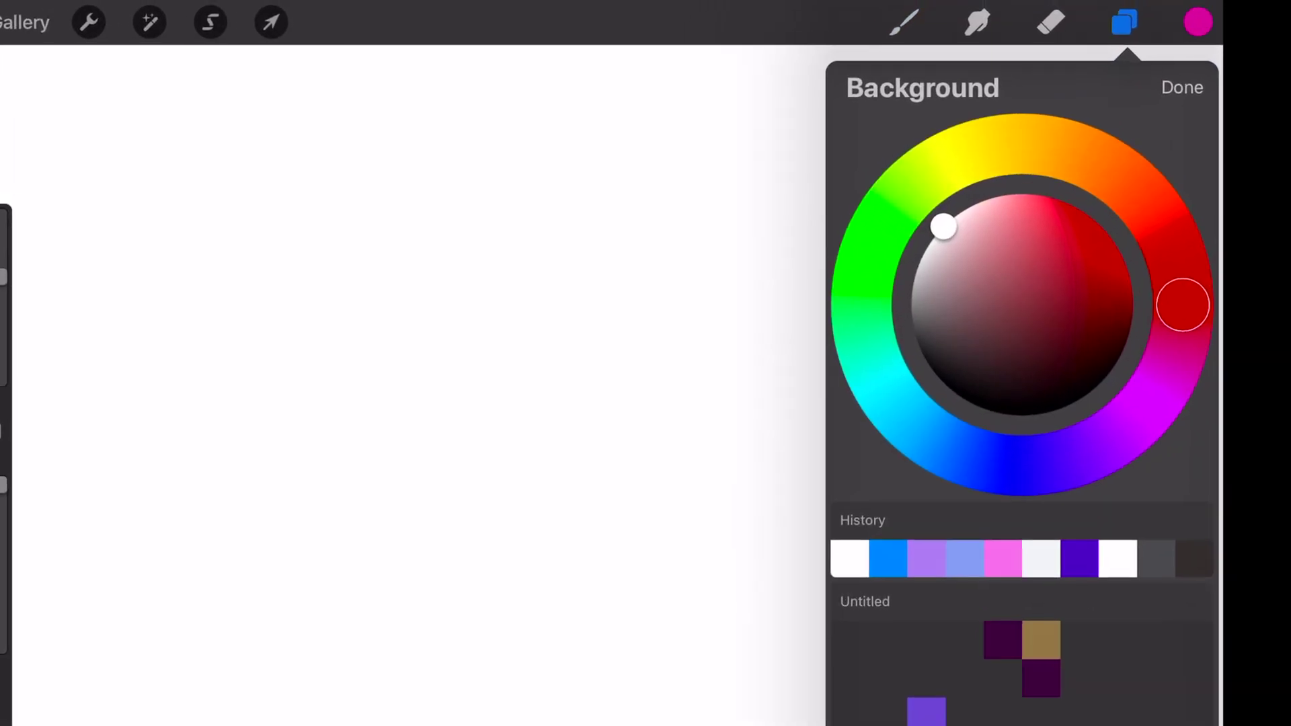
# Step: Set the canvas background to black, look through the brush library, and pick white as the drawing color
pyautogui.click(1008, 366)
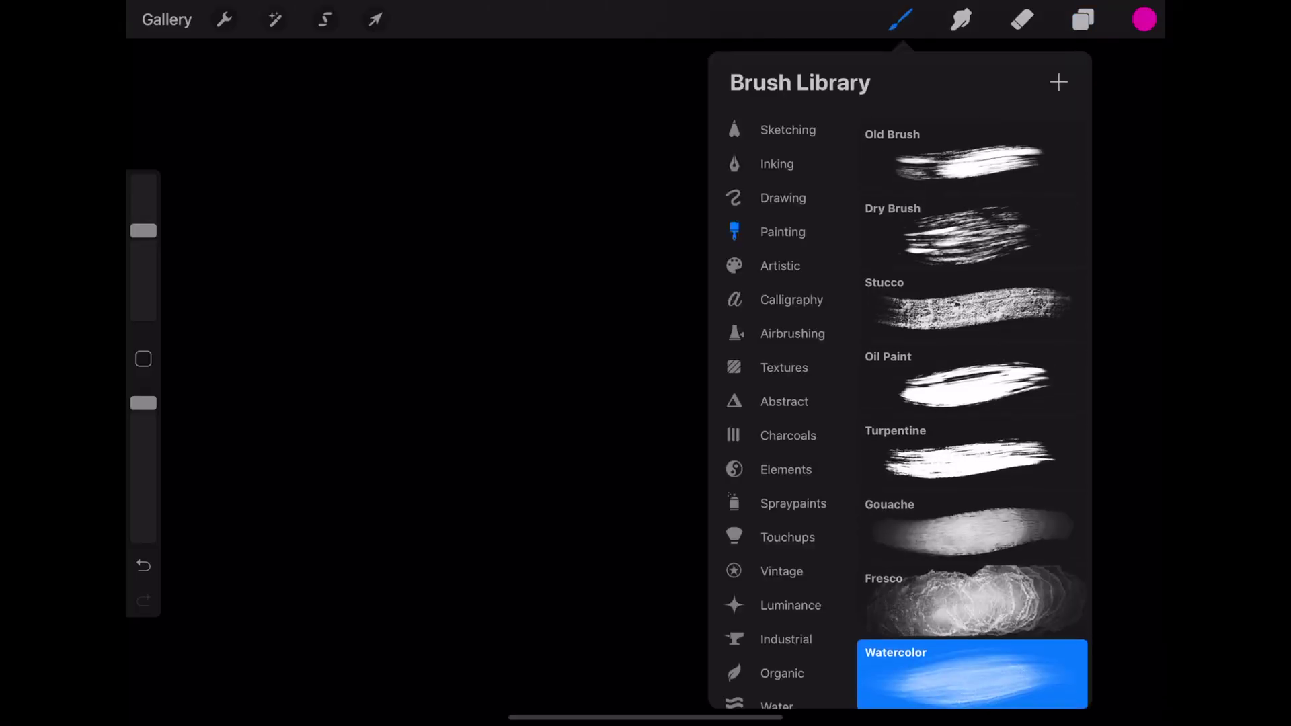
pyautogui.scroll(-1, 972, 404)
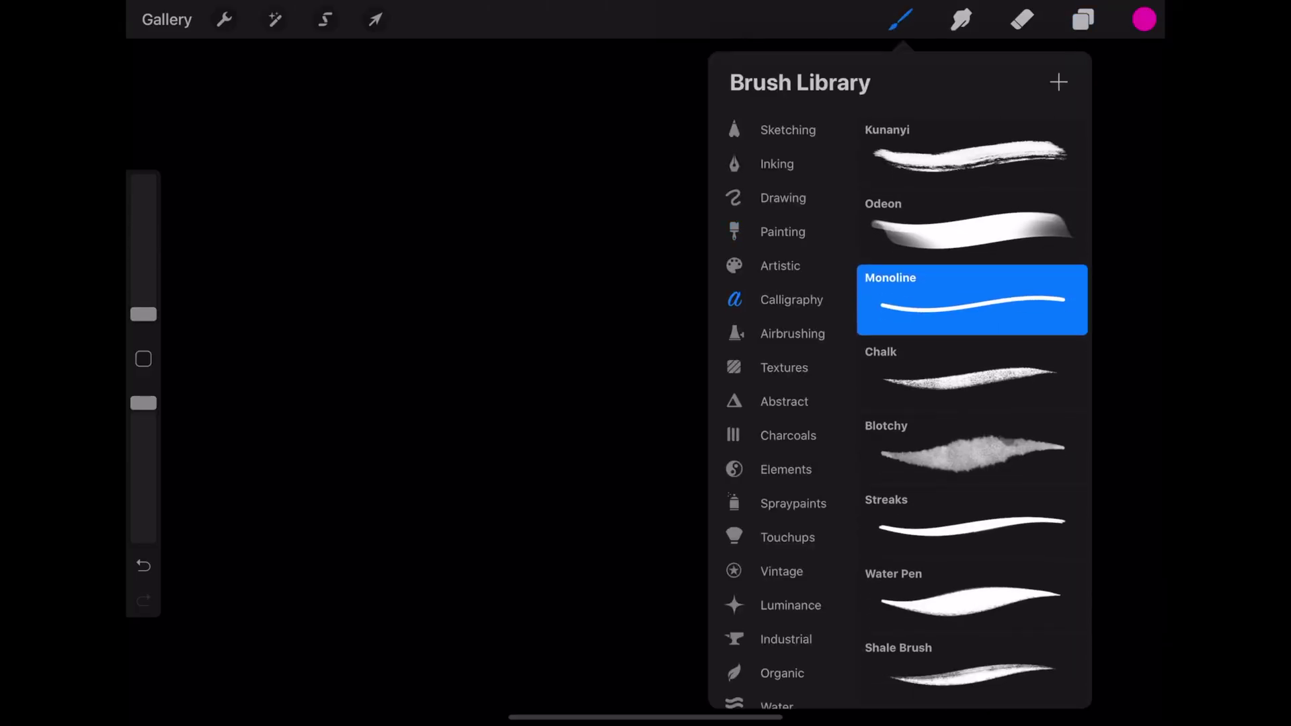
pyautogui.scroll(-3, 972, 404)
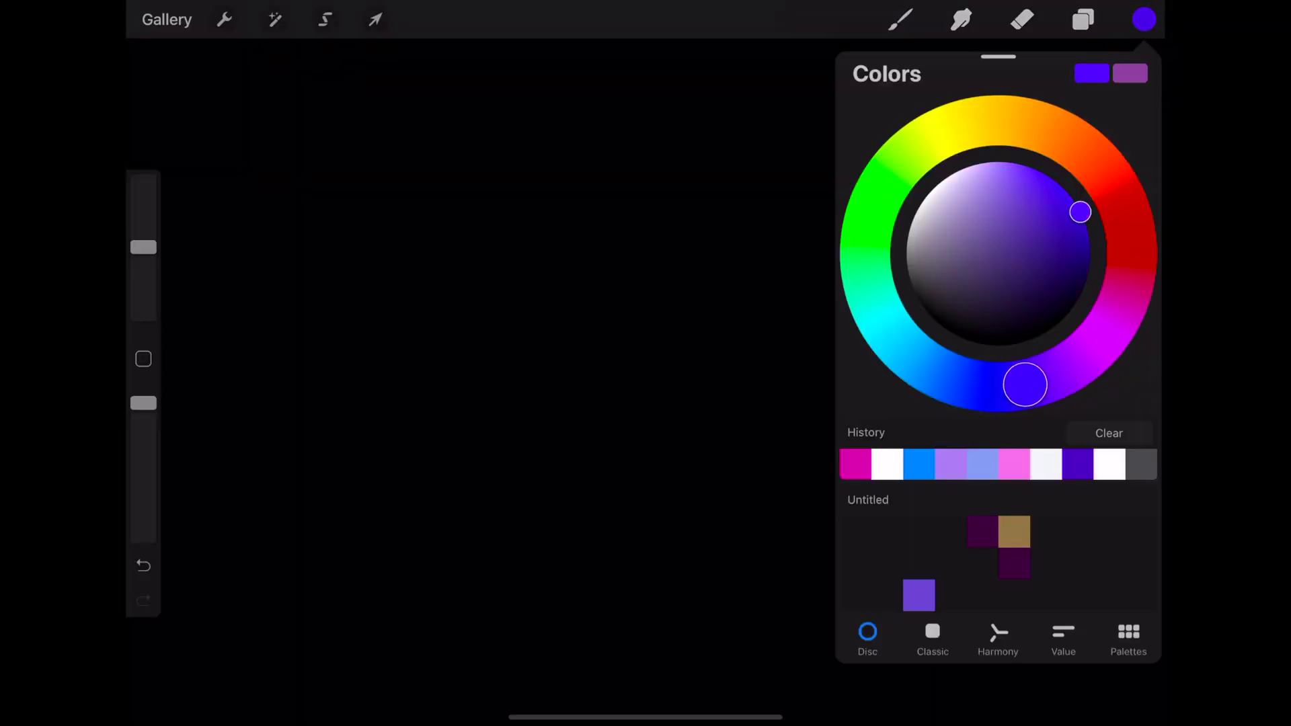
pyautogui.click(924, 205)
pyautogui.click(918, 211)
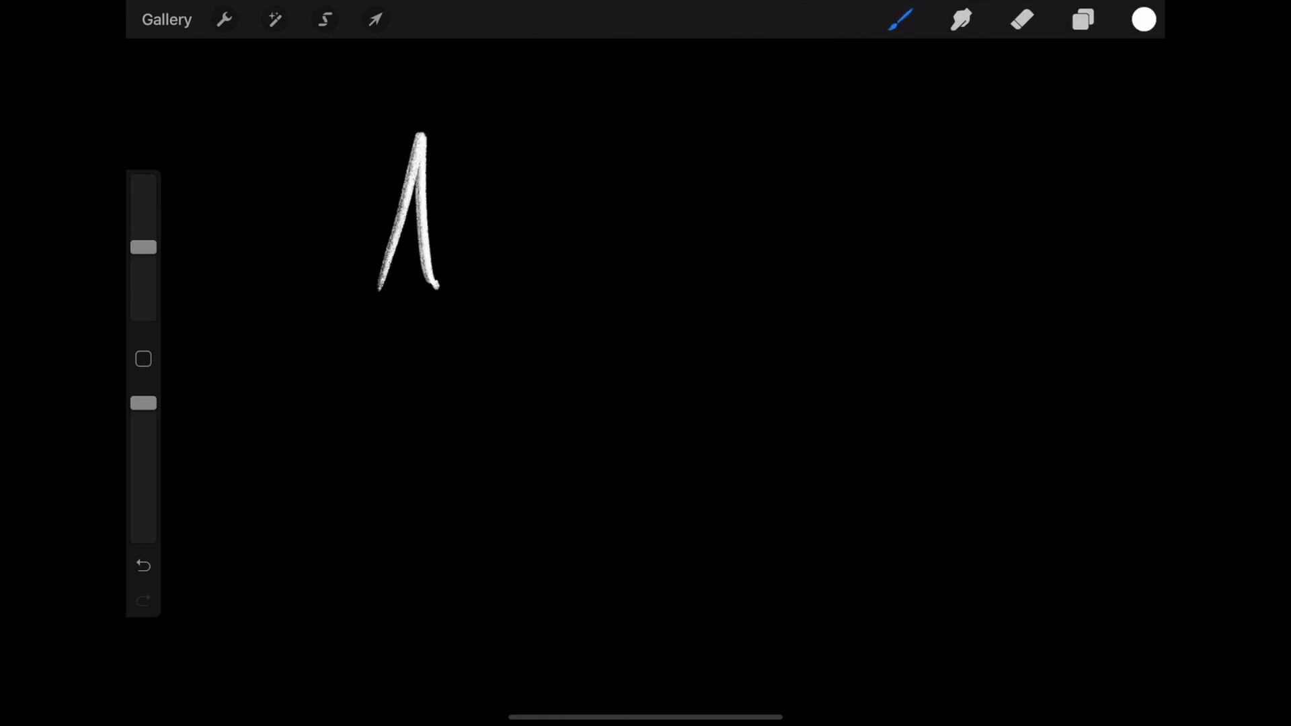
# Step: Handwrite "New York City" in white across two lines and underline the word "City"
pyautogui.moveTo(526, 230); pyautogui.dragTo(654, 181)
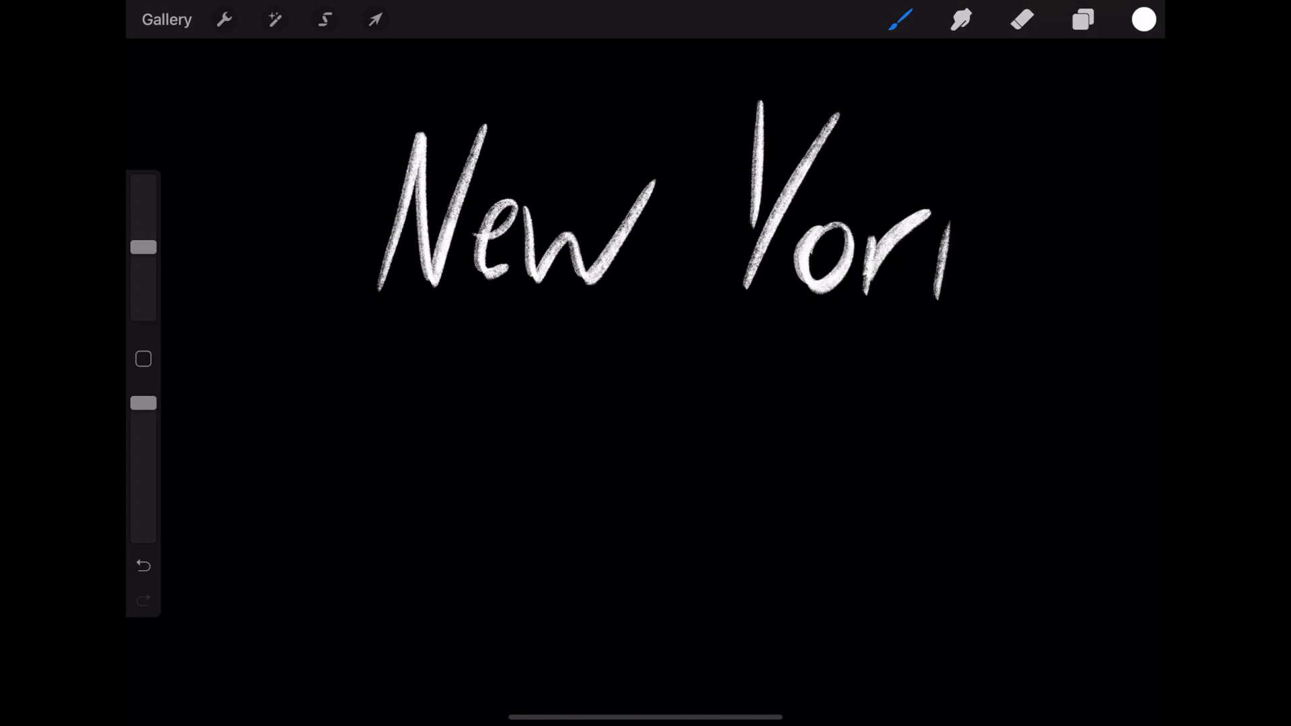
pyautogui.moveTo(950, 222); pyautogui.dragTo(975, 117)
pyautogui.moveTo(1009, 152); pyautogui.dragTo(995, 289)
pyautogui.moveTo(594, 375); pyautogui.dragTo(603, 440)
pyautogui.moveTo(726, 395); pyautogui.dragTo(871, 379)
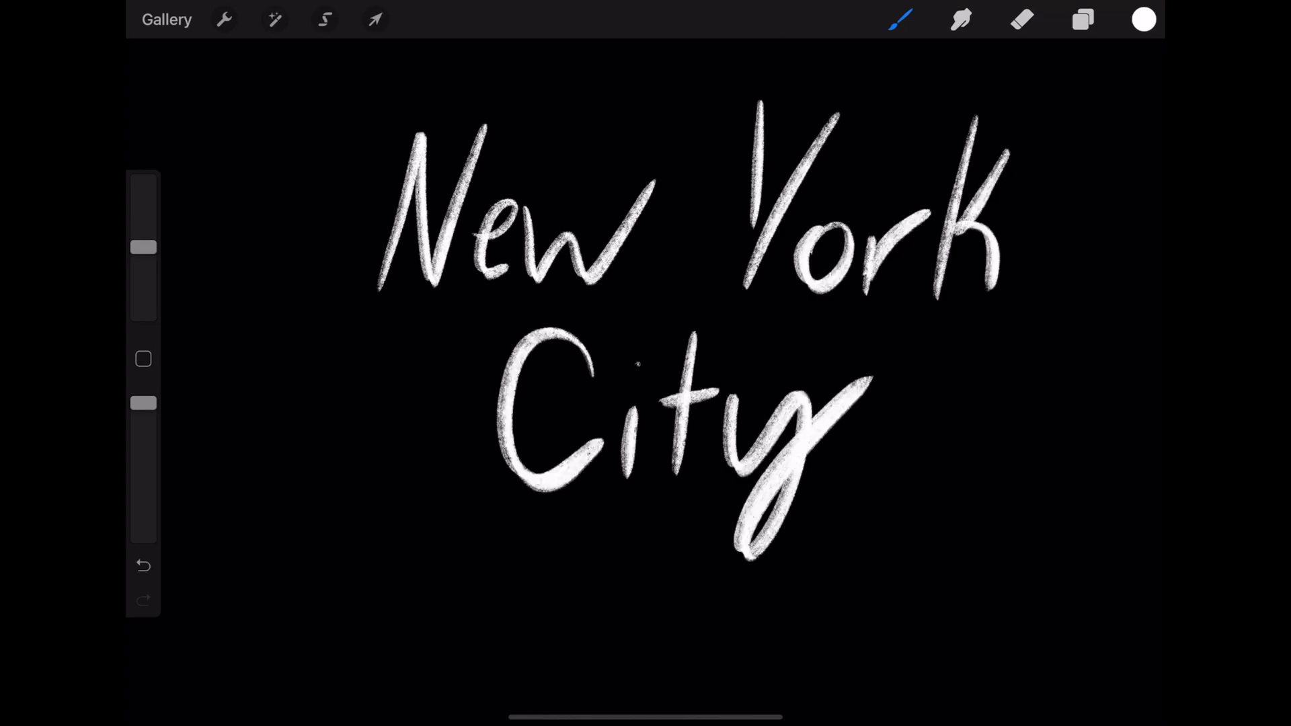
pyautogui.moveTo(504, 529); pyautogui.dragTo(703, 505)
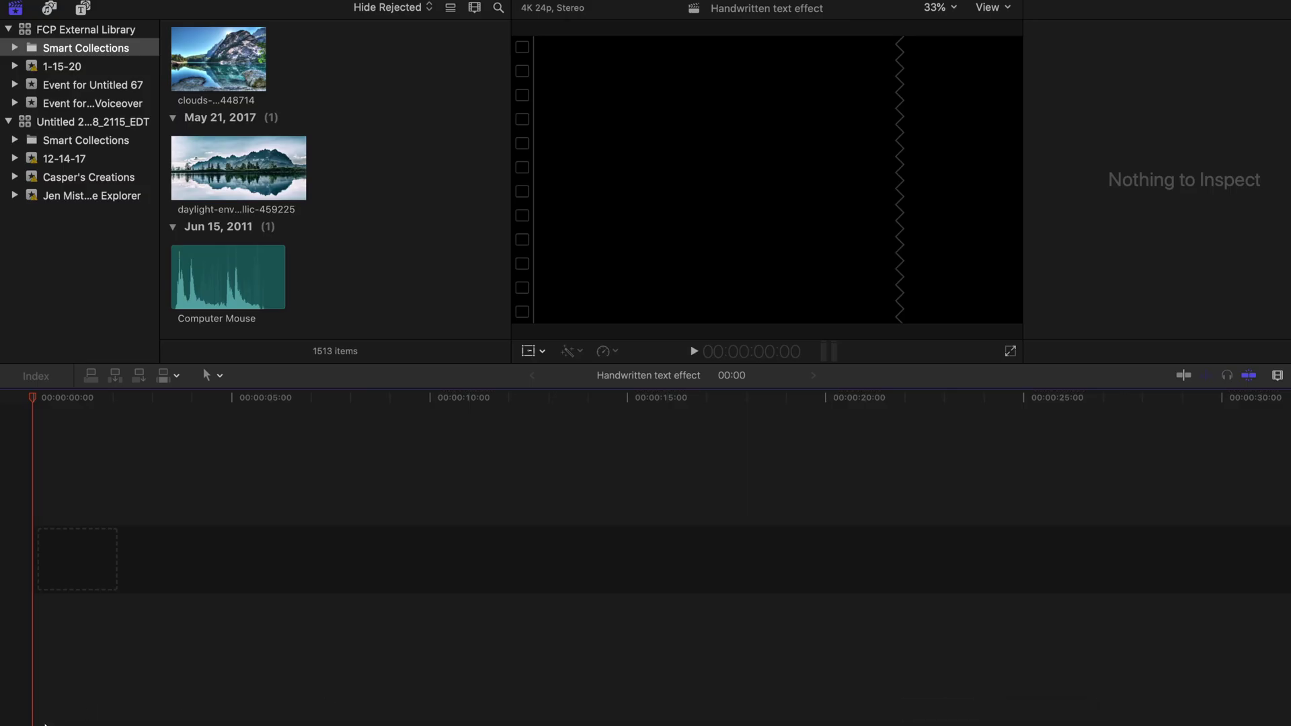
pyautogui.click(60, 724)
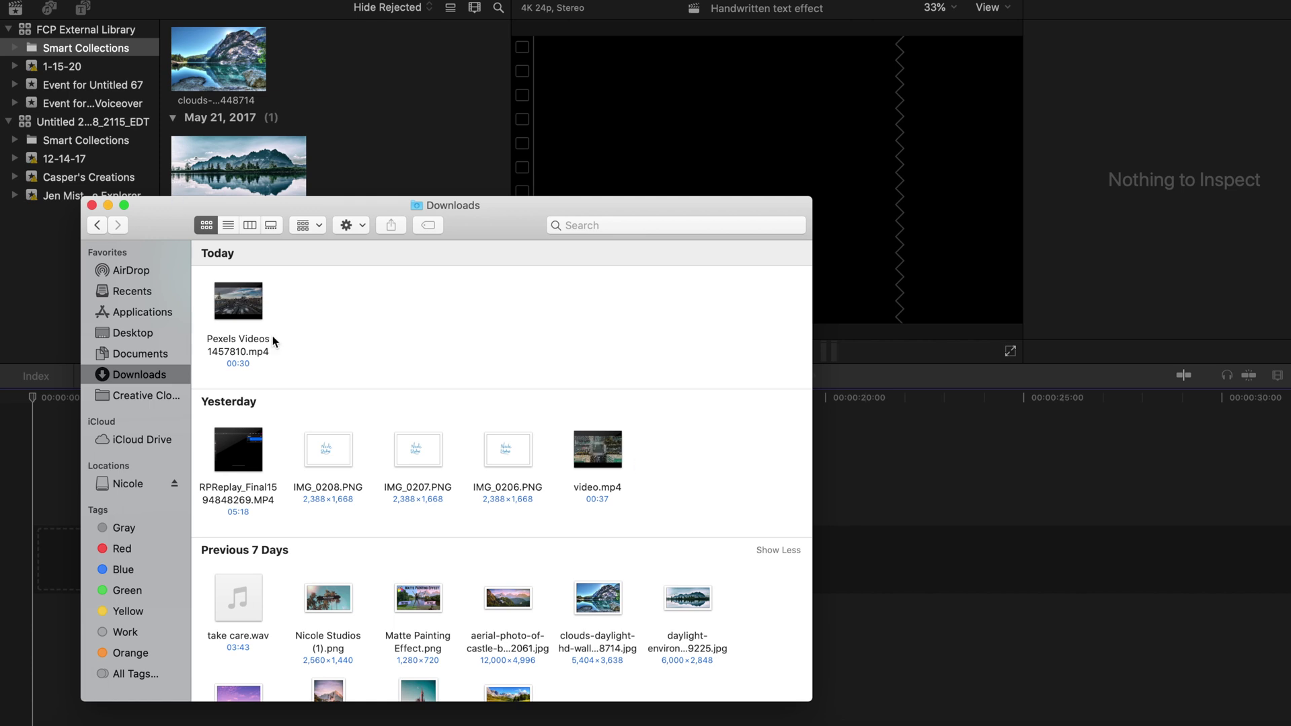
pyautogui.moveTo(253, 310); pyautogui.dragTo(324, 499)
pyautogui.moveTo(248, 465); pyautogui.dragTo(902, 462)
pyautogui.click(92, 205)
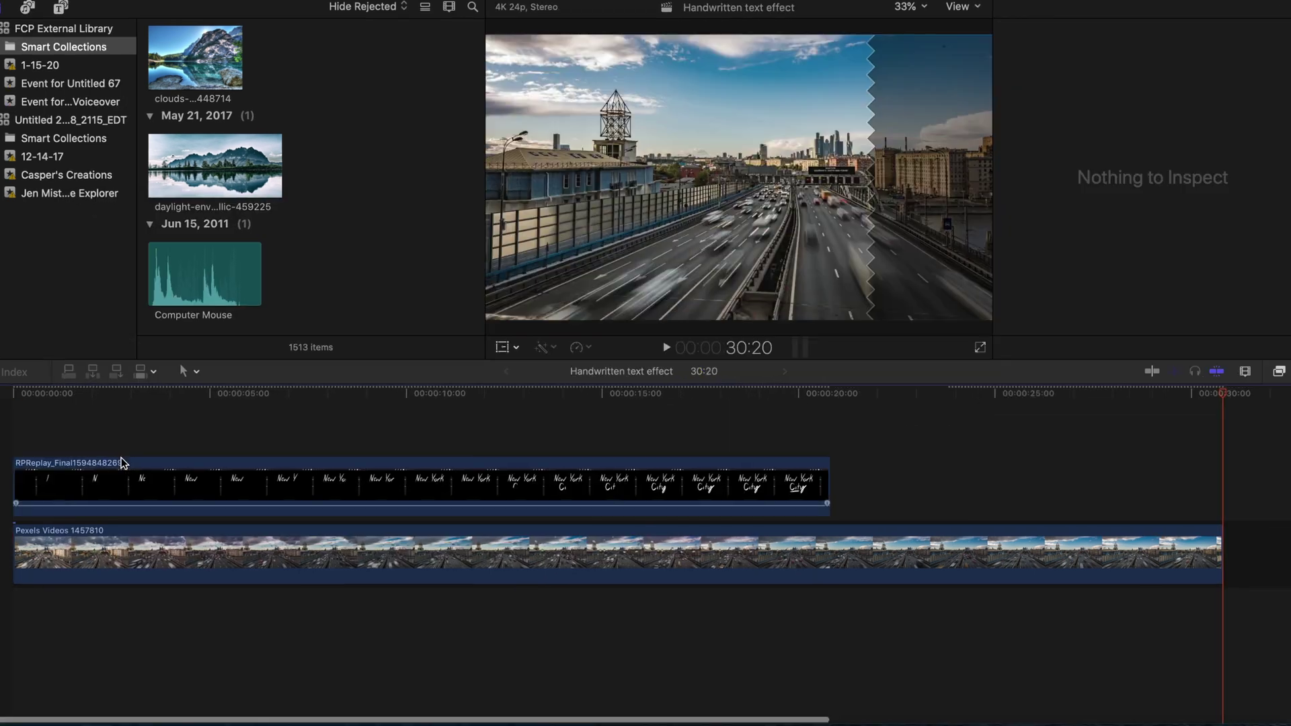
# Step: Trim the drawing app's interface off the handwriting clip: left 135.4, right 8.3, top 82.3 and bottom 16.6 px
pyautogui.click(89, 403)
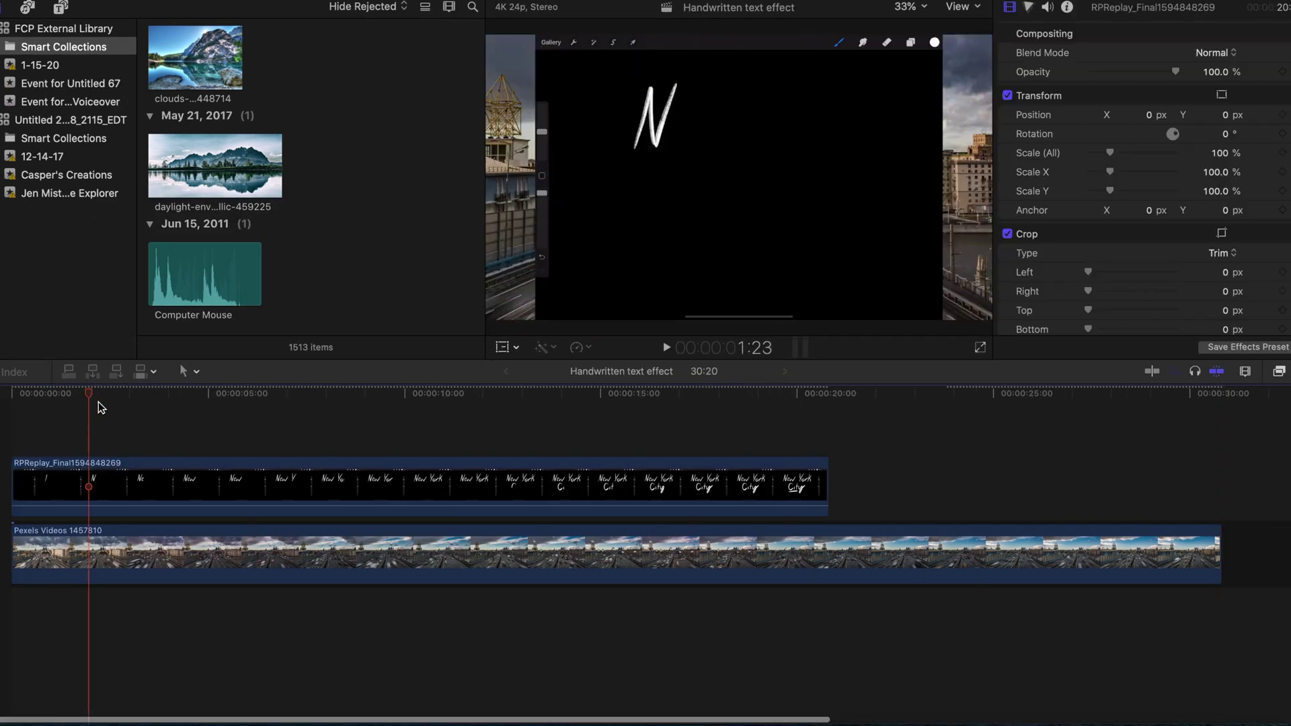
pyautogui.click(304, 493)
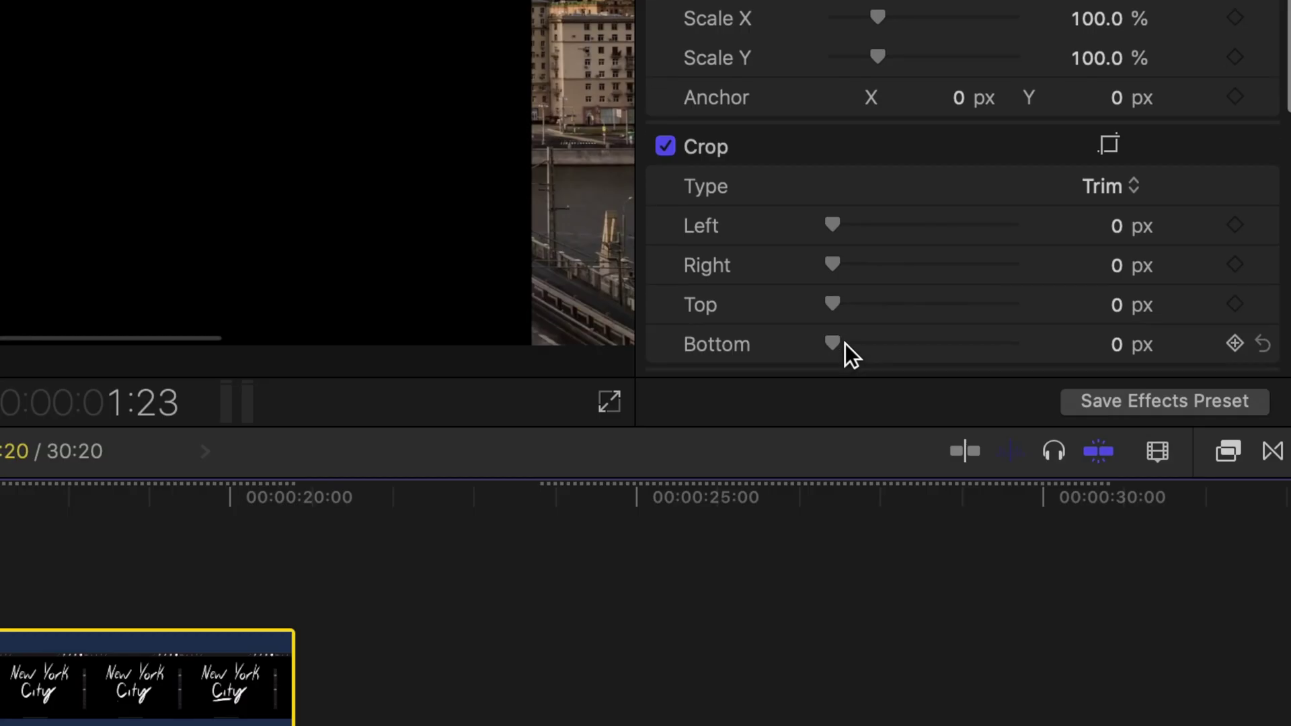
pyautogui.click(1221, 233)
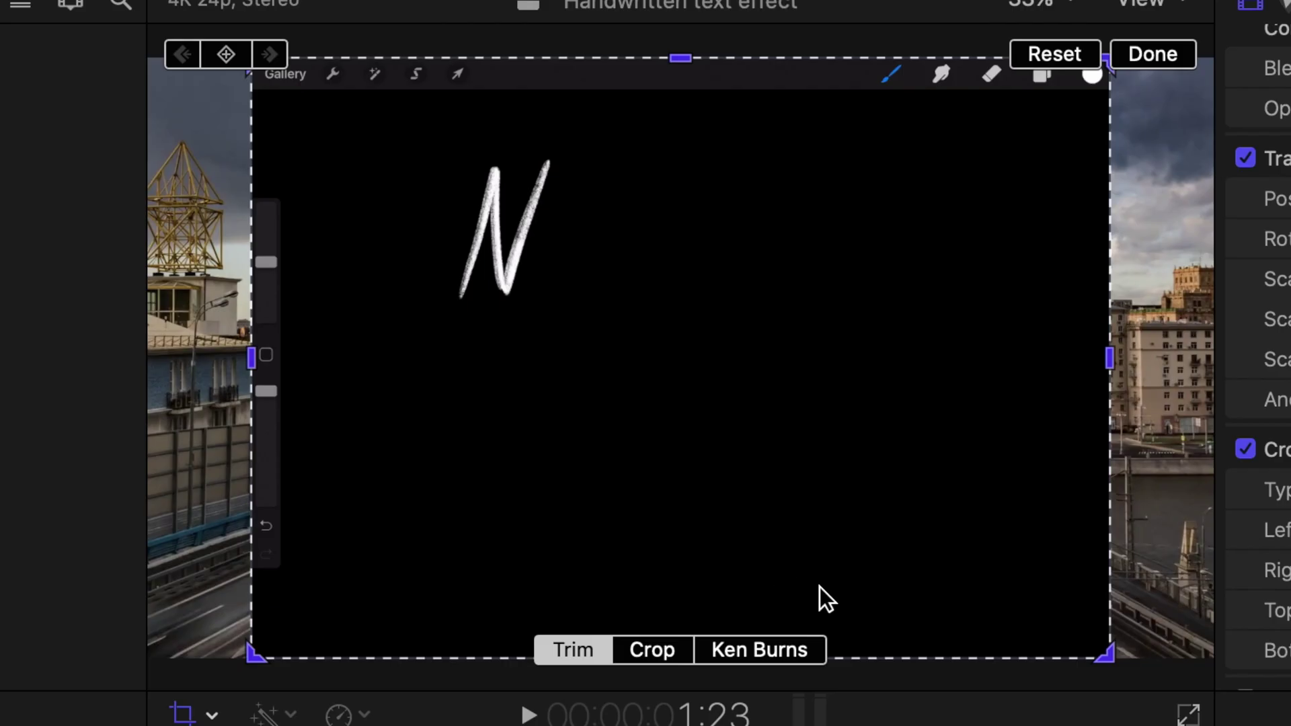
pyautogui.moveTo(1097, 649); pyautogui.dragTo(1039, 613)
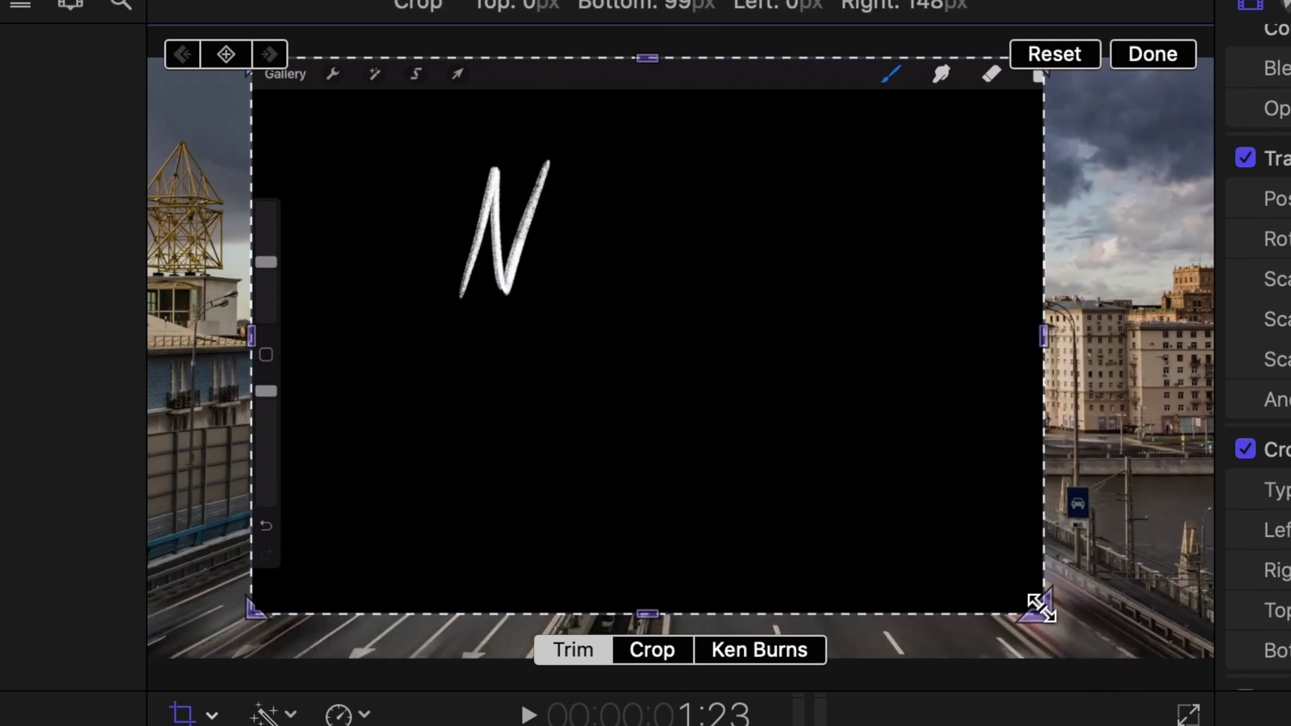
pyautogui.moveTo(842, 455); pyautogui.dragTo(900, 481)
pyautogui.press('Return')
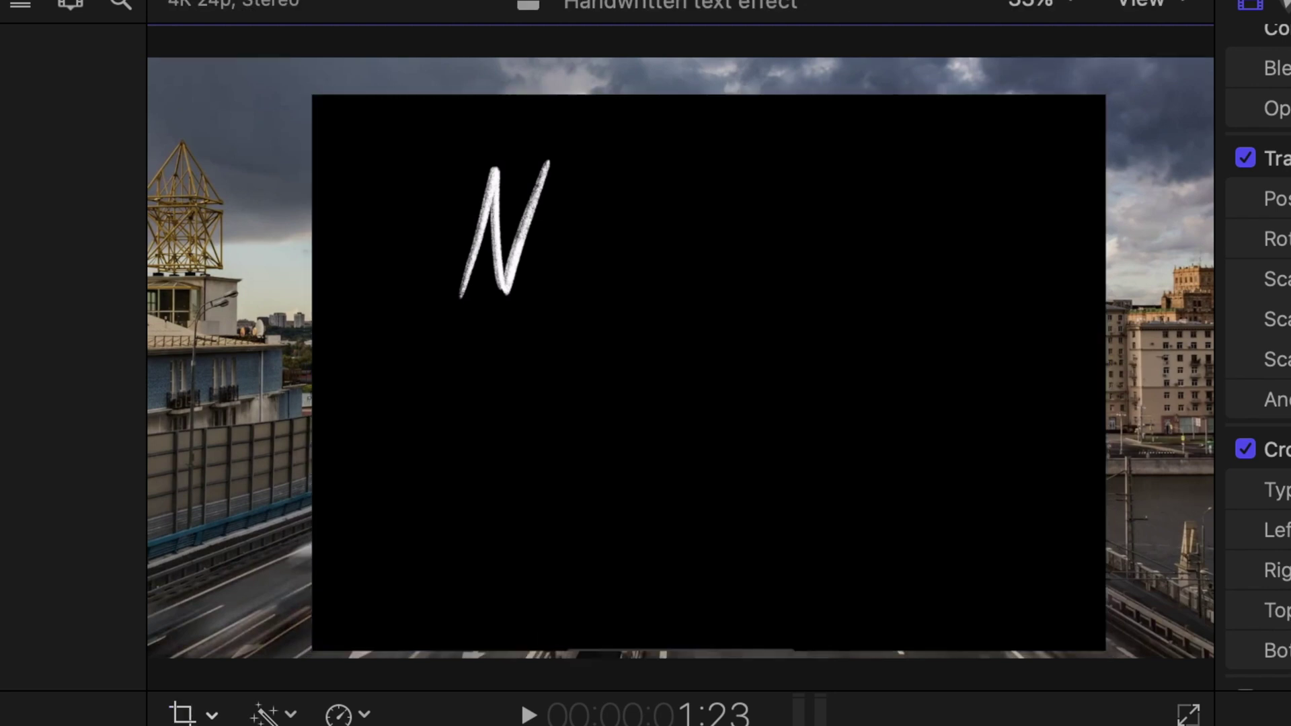
# Step: Apply the Keyer effect from the Keying category to the handwriting clip
pyautogui.click(1020, 460)
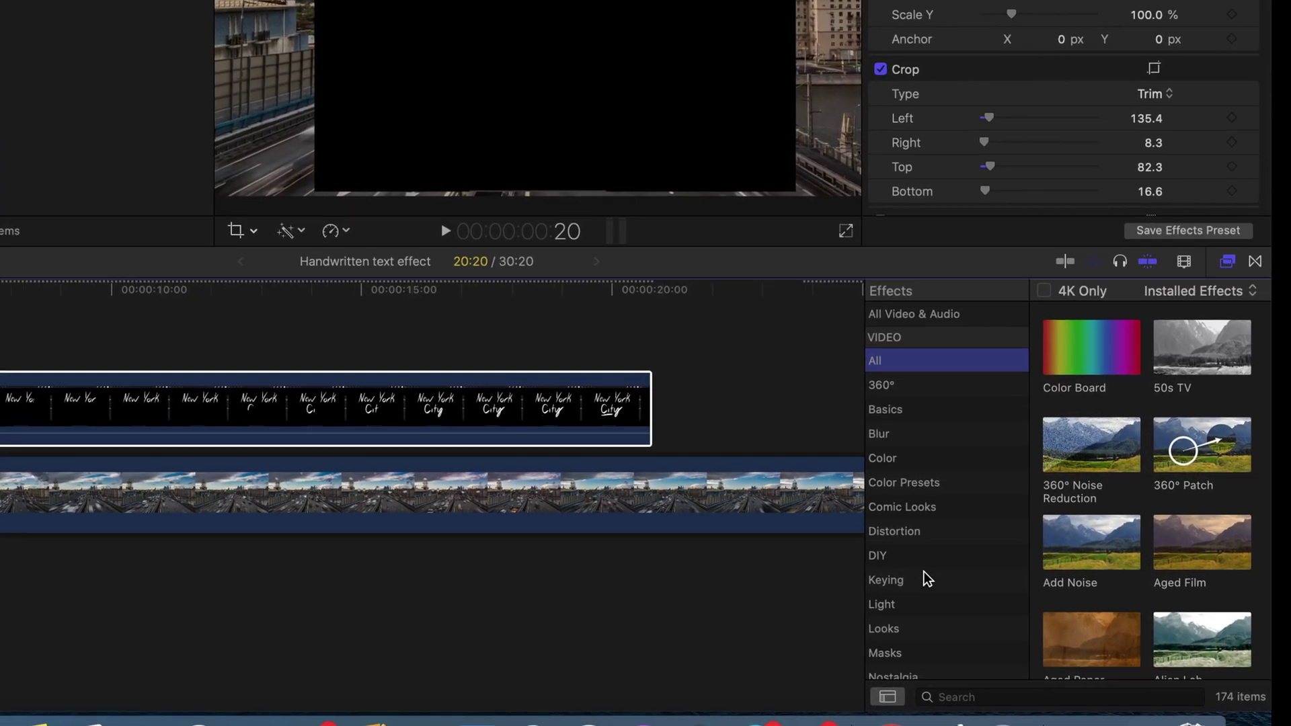
pyautogui.click(1039, 622)
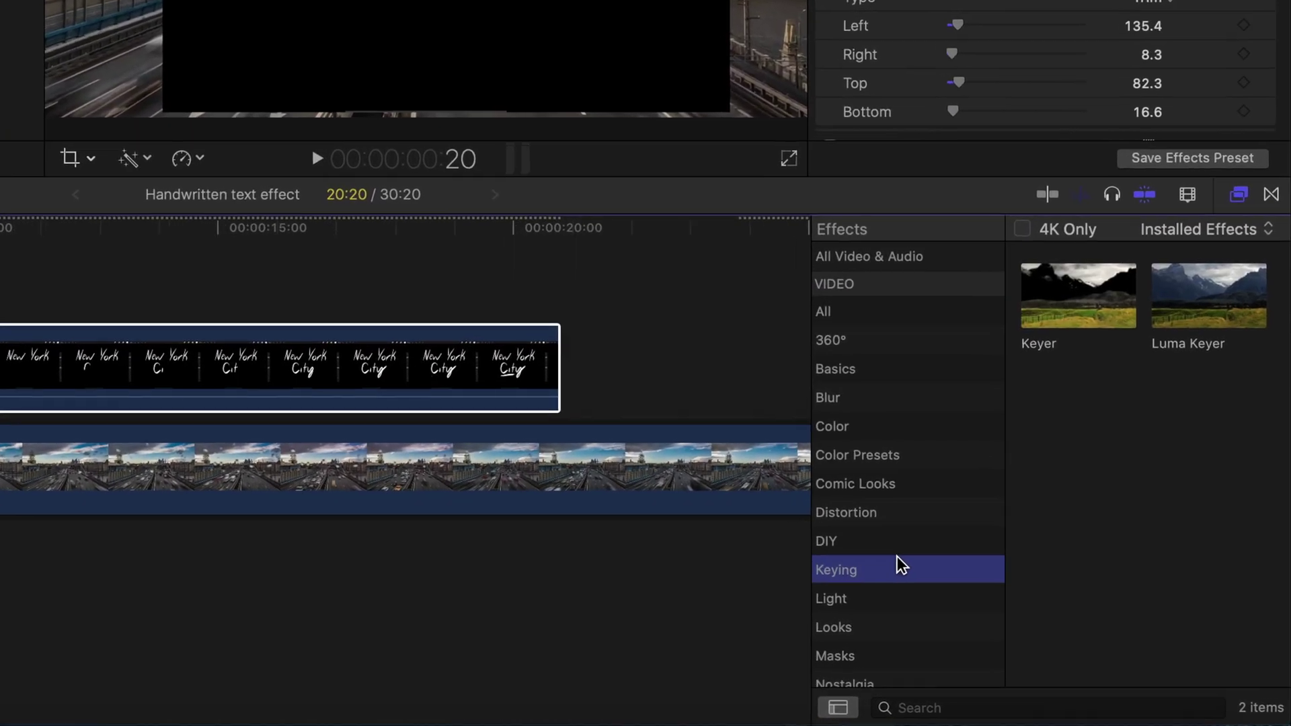
pyautogui.click(1053, 327)
pyautogui.moveTo(1074, 346); pyautogui.dragTo(364, 386)
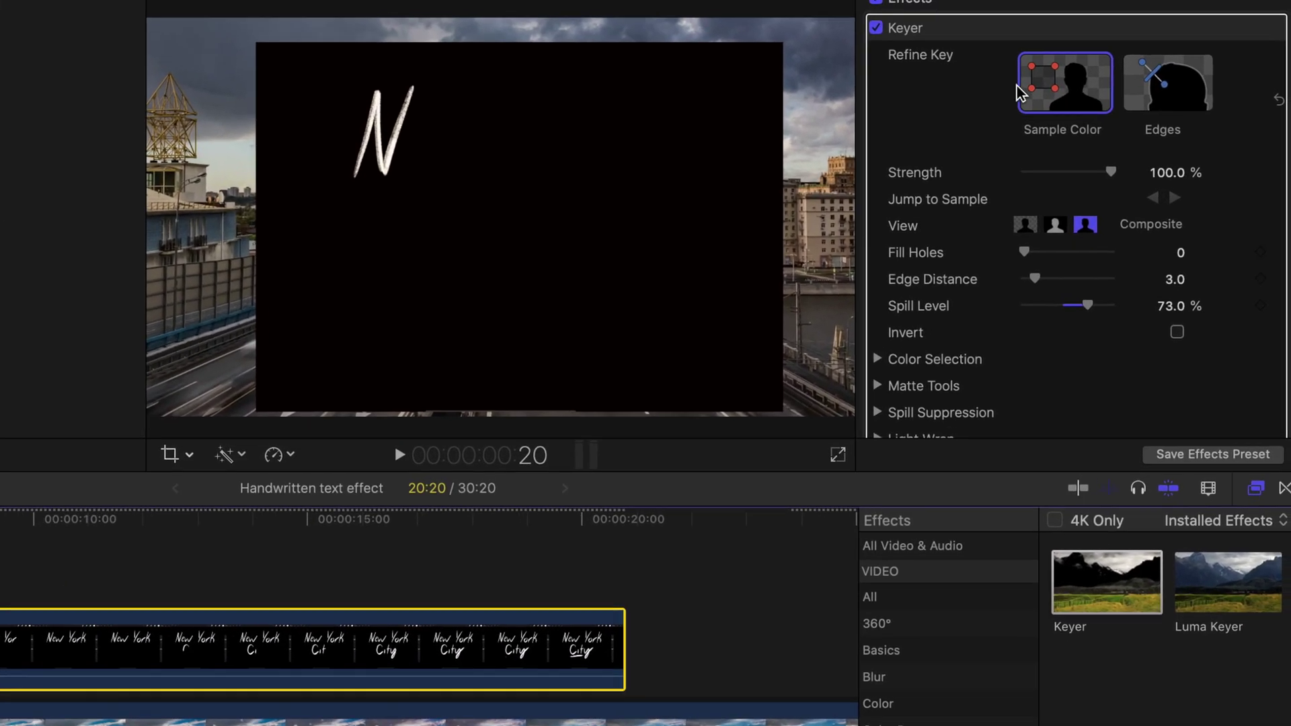
# Step: Key out the clip's black background by sampling a rectangle of it, and preview the handwriting over the footage
pyautogui.click(1021, 93)
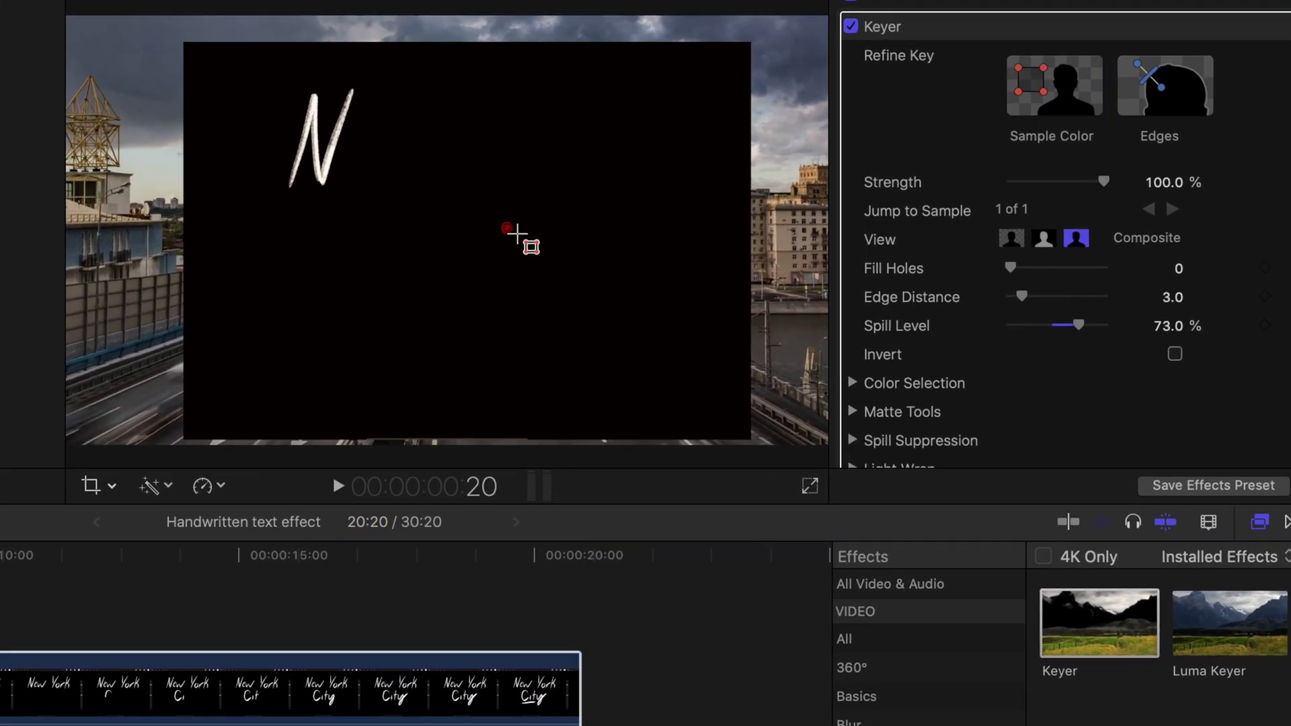
pyautogui.moveTo(557, 216); pyautogui.dragTo(620, 283)
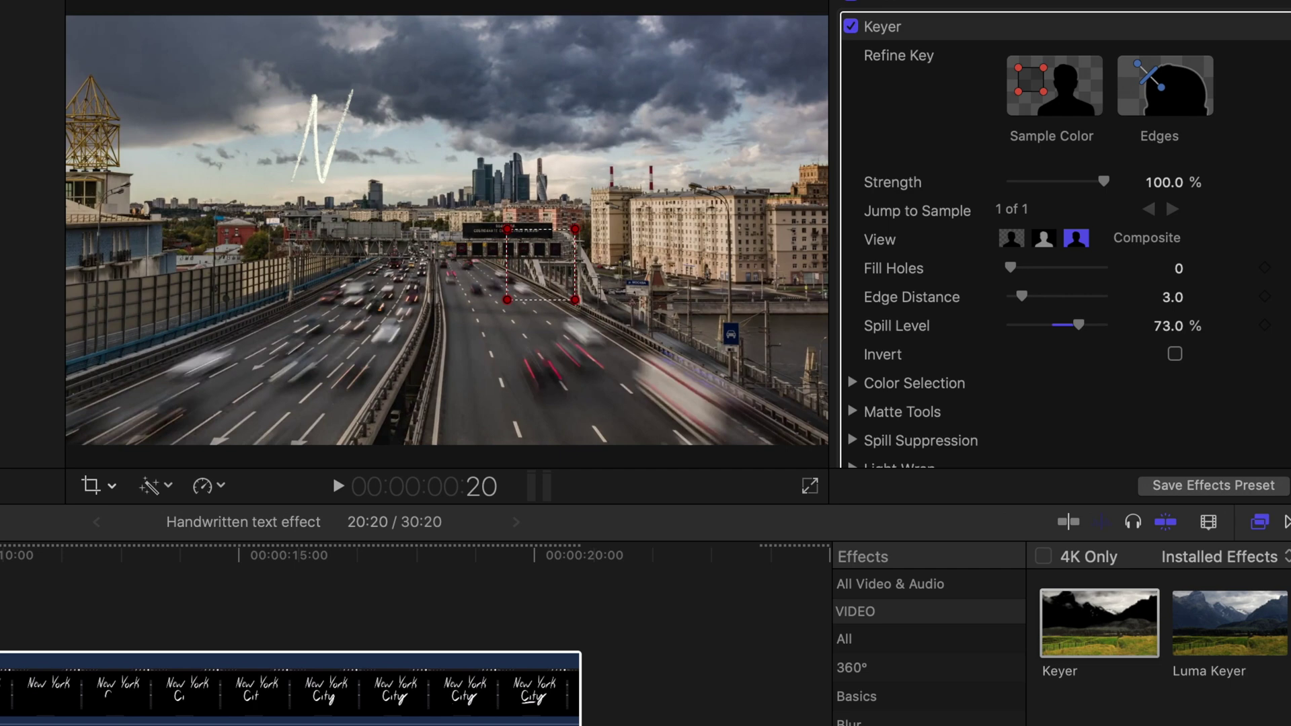
pyautogui.press('space')
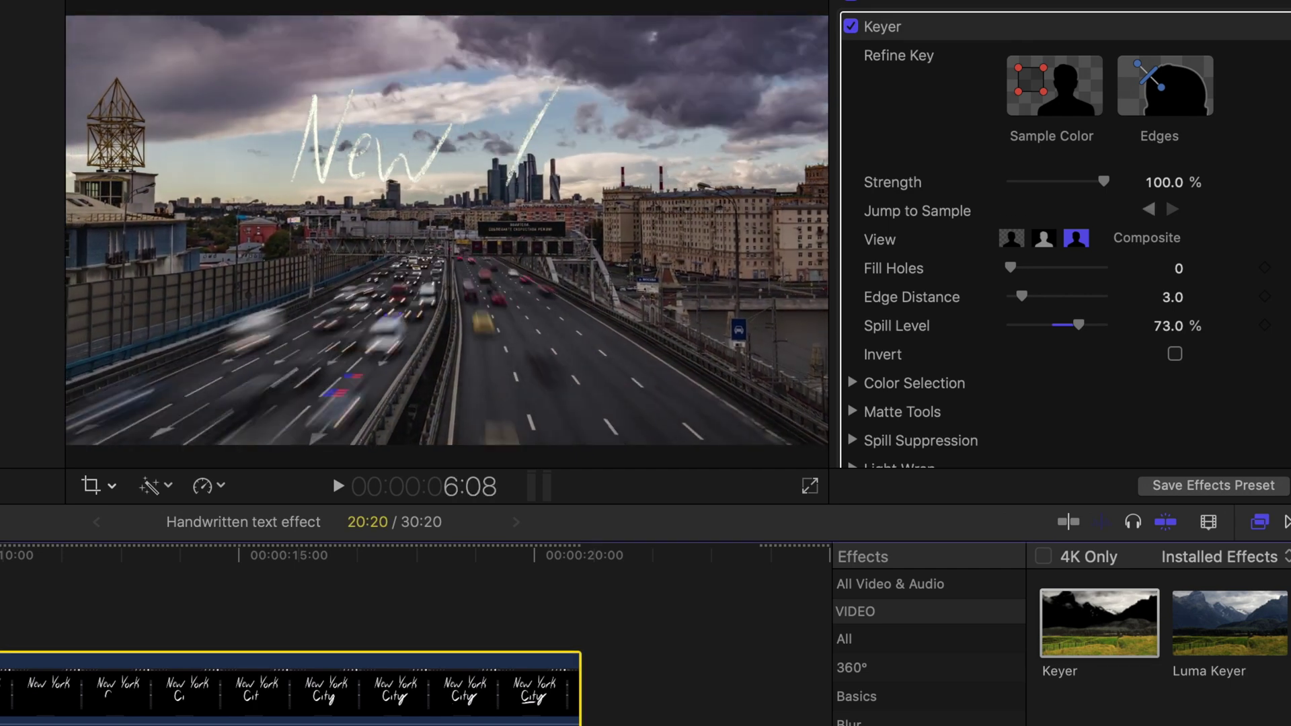
pyautogui.moveTo(0, 606); pyautogui.dragTo(456, 549)
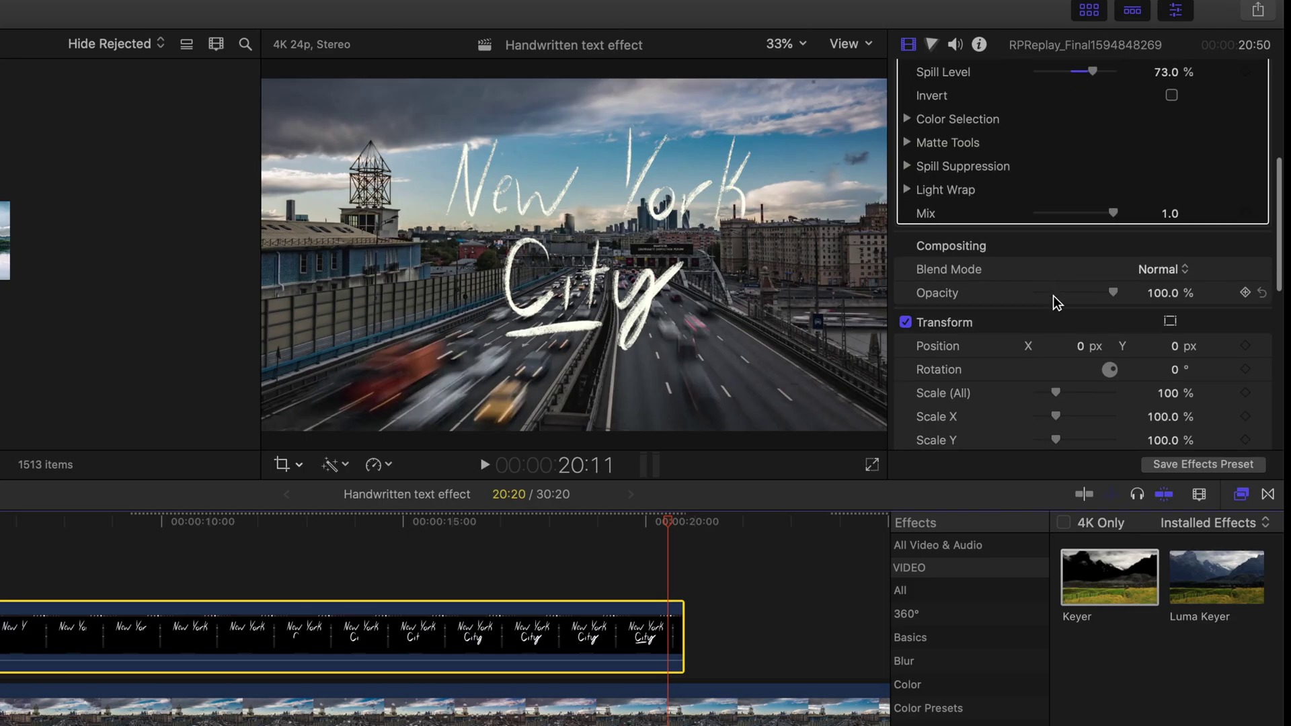
# Step: Scale the handwriting clip to 134 % and shift its trim to 143.7 px left, 0 px right and 98.9 px top
pyautogui.scroll(-2, 1056, 300)
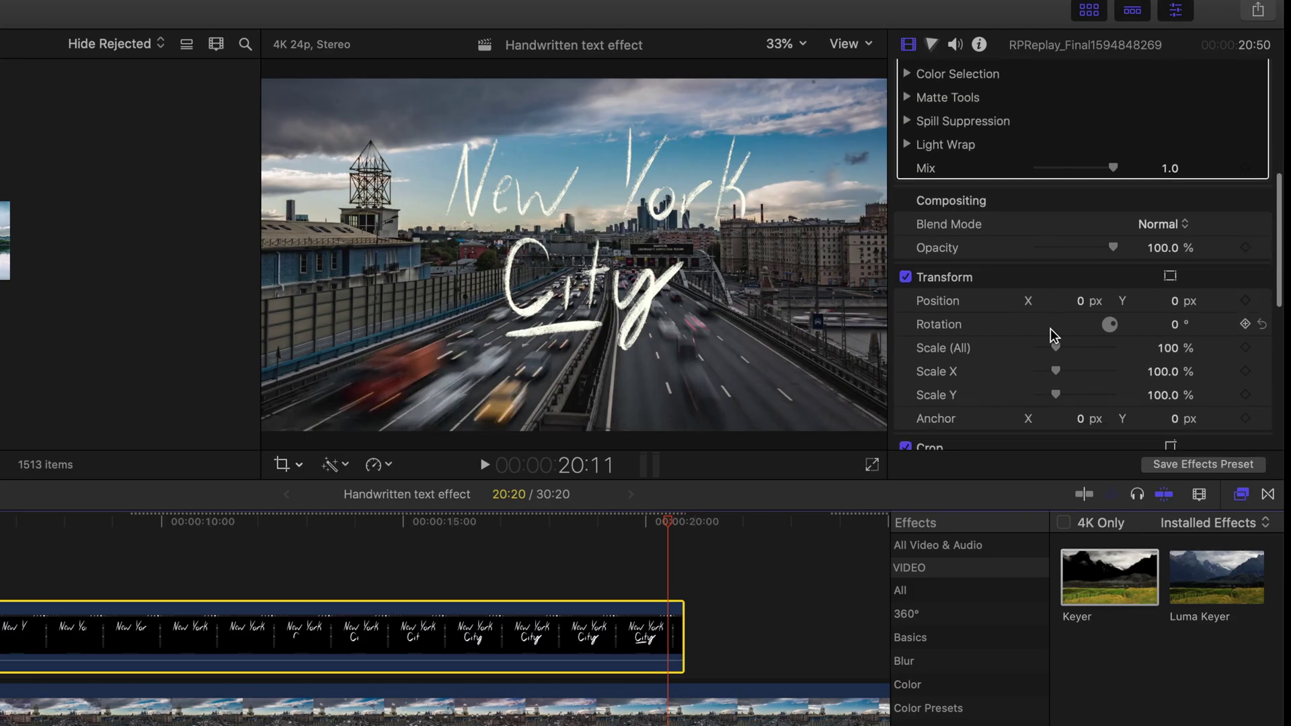
pyautogui.moveTo(1046, 347); pyautogui.dragTo(1060, 352)
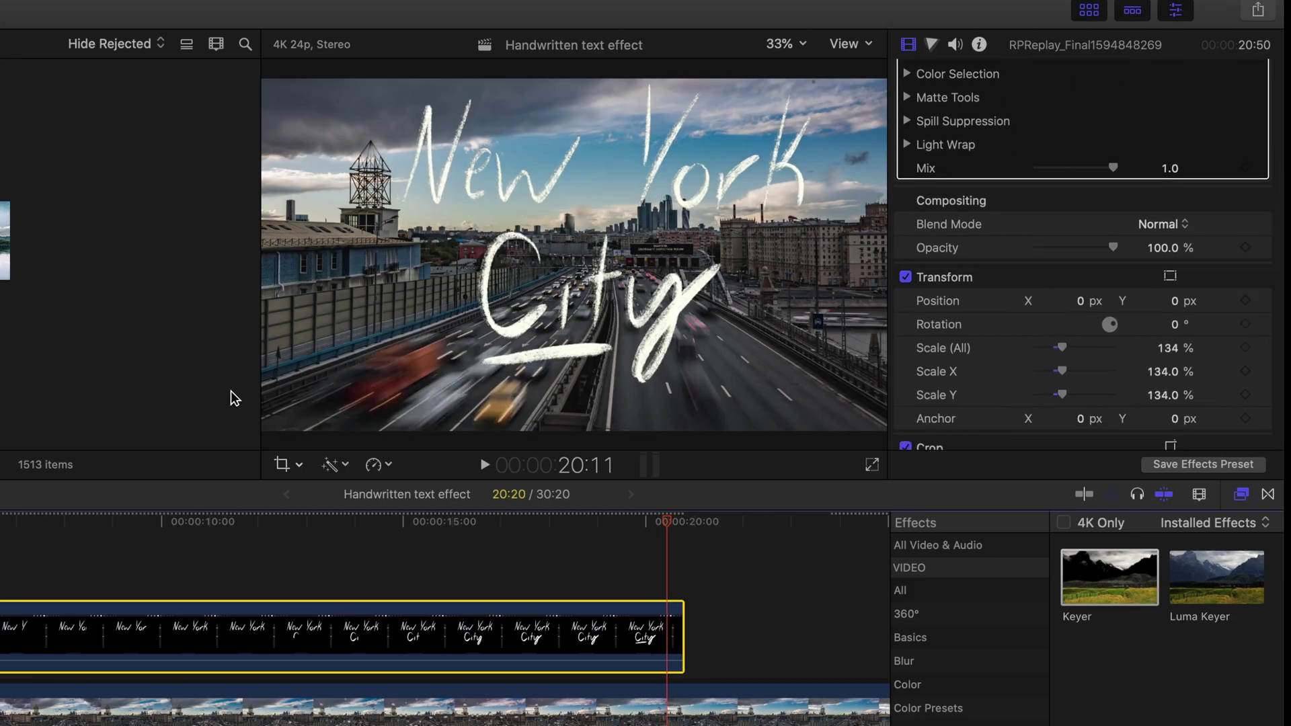
pyautogui.click(279, 466)
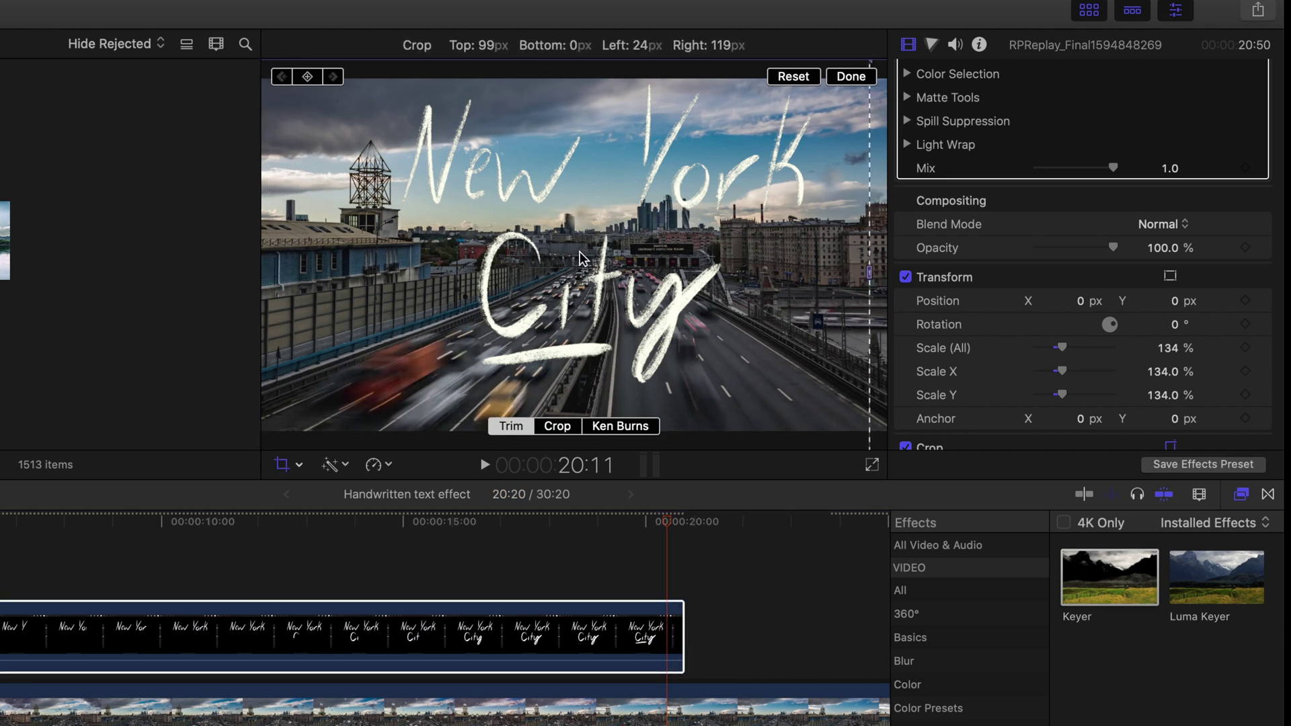
pyautogui.moveTo(599, 256); pyautogui.dragTo(607, 259)
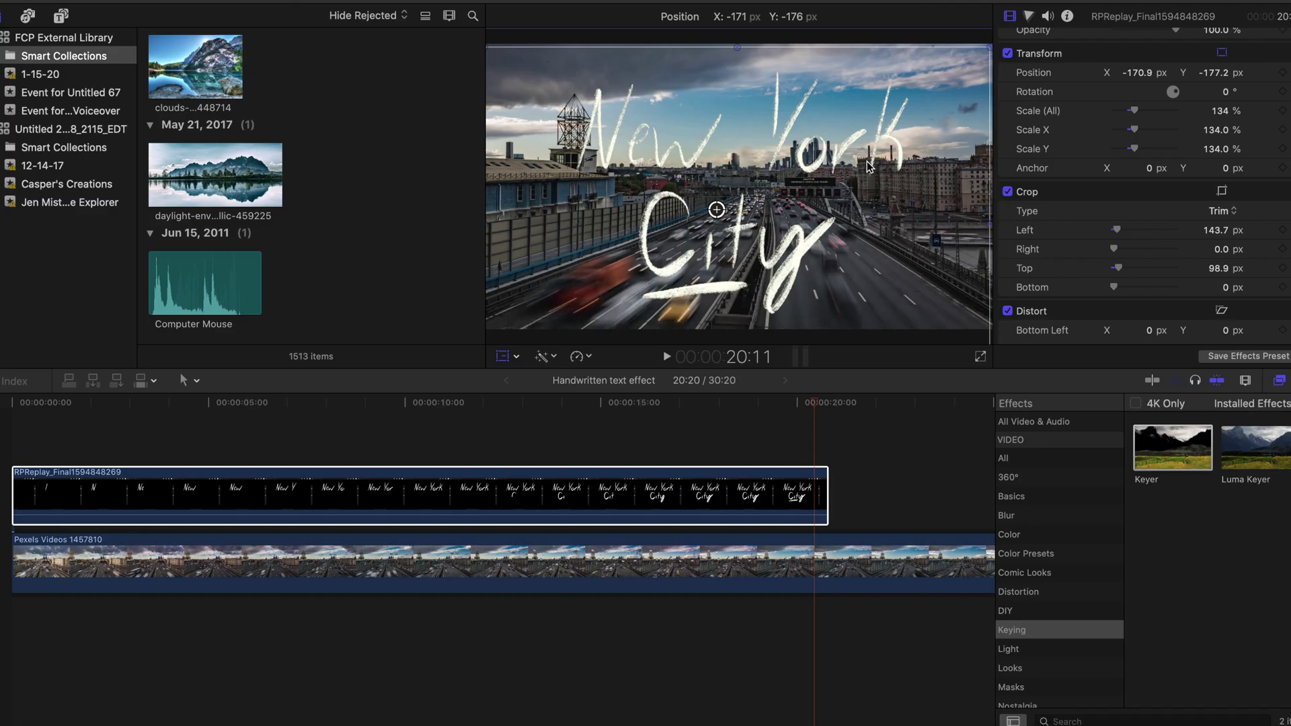
# Step: Reposition the handwriting over the city footage at X -167.8 px, Y -157.8 px and finish the transform
pyautogui.moveTo(868, 166); pyautogui.dragTo(894, 149)
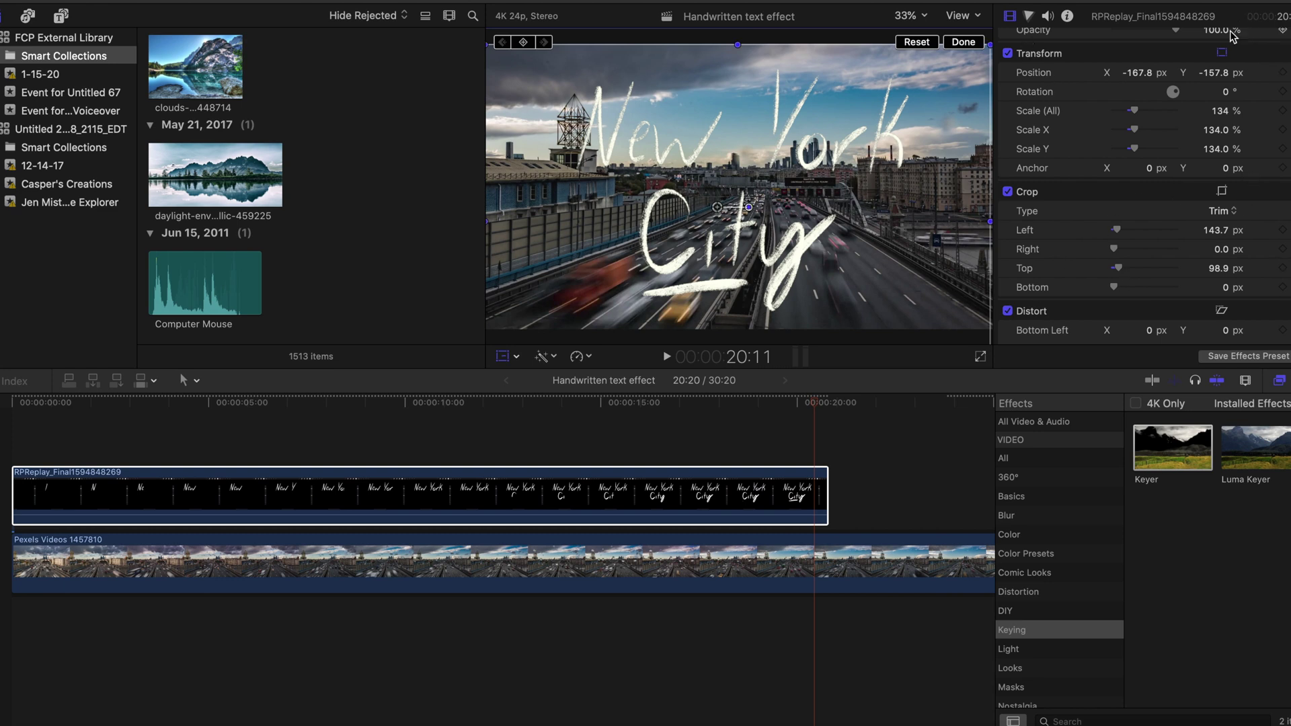
pyautogui.click(1222, 53)
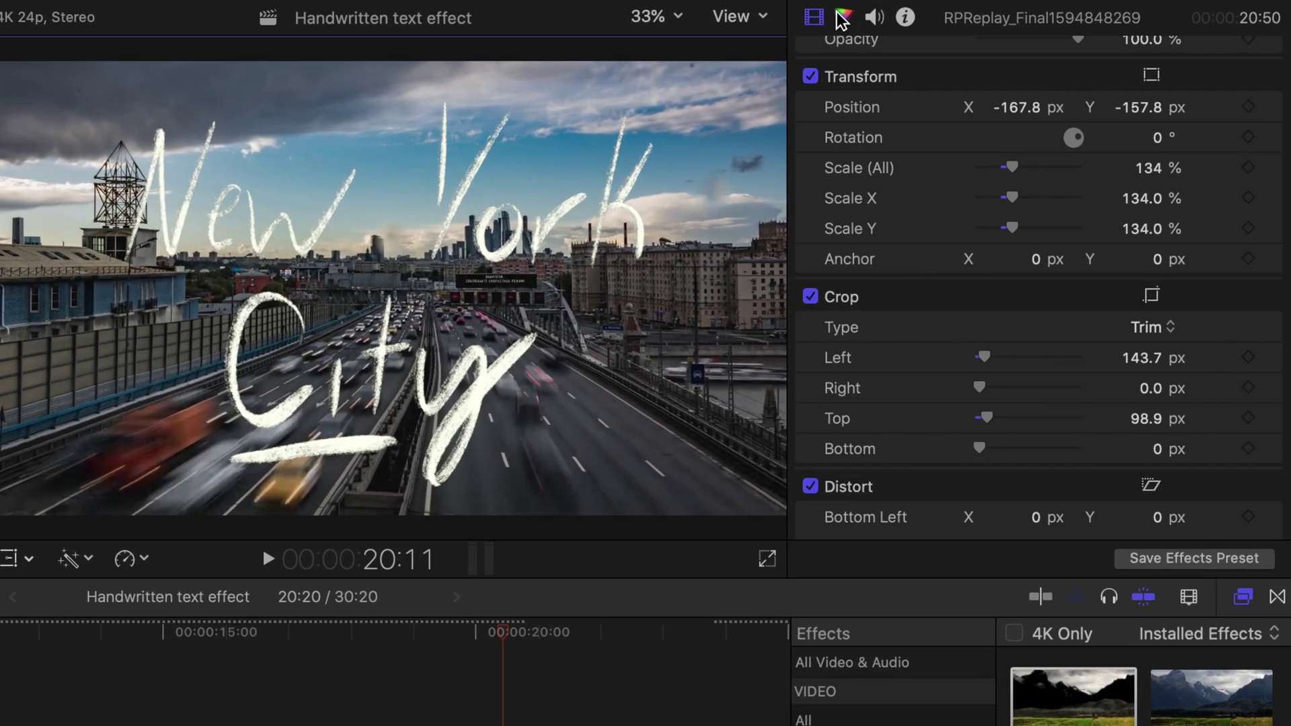
# Step: Tint the handwriting cyan-blue in the Color Board: Master 199°, 79 %; Shadows 188°, 85 %; Midtones 207°, 87 %; highlights toward blue
pyautogui.click(1029, 16)
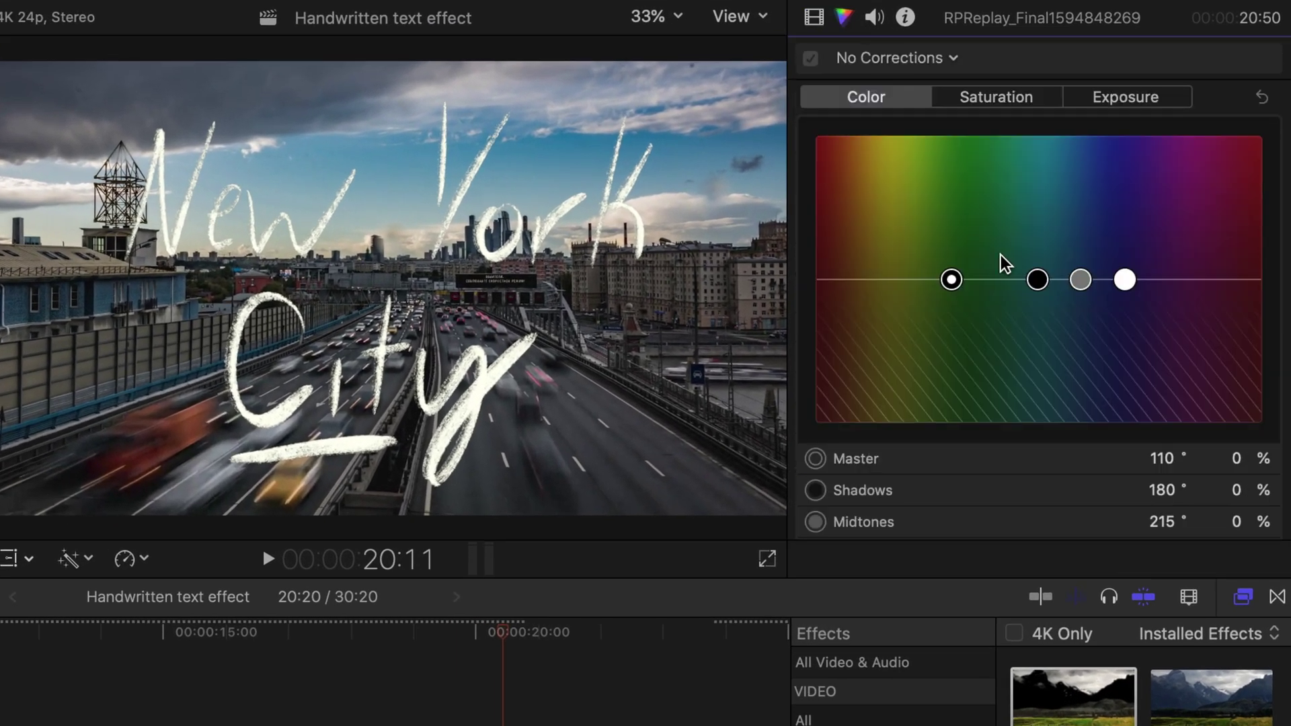
pyautogui.moveTo(953, 280); pyautogui.dragTo(1061, 168)
pyautogui.click(1029, 277)
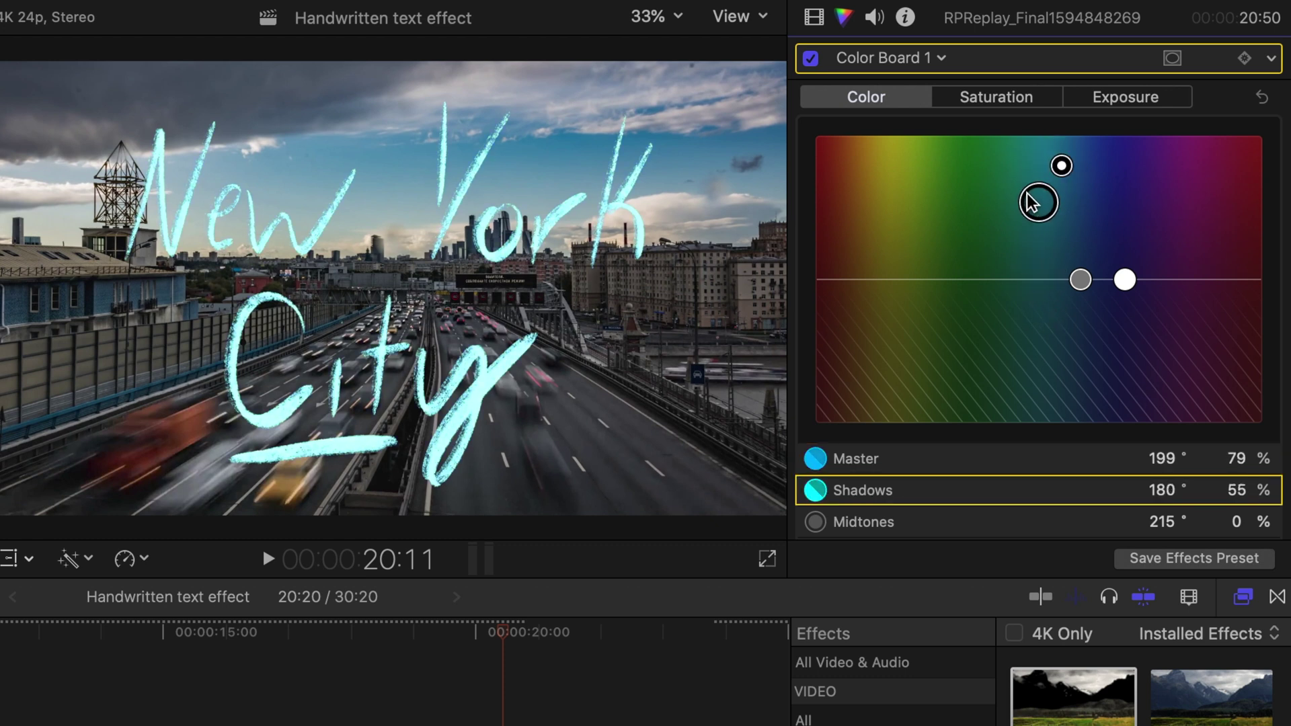
pyautogui.click(1080, 282)
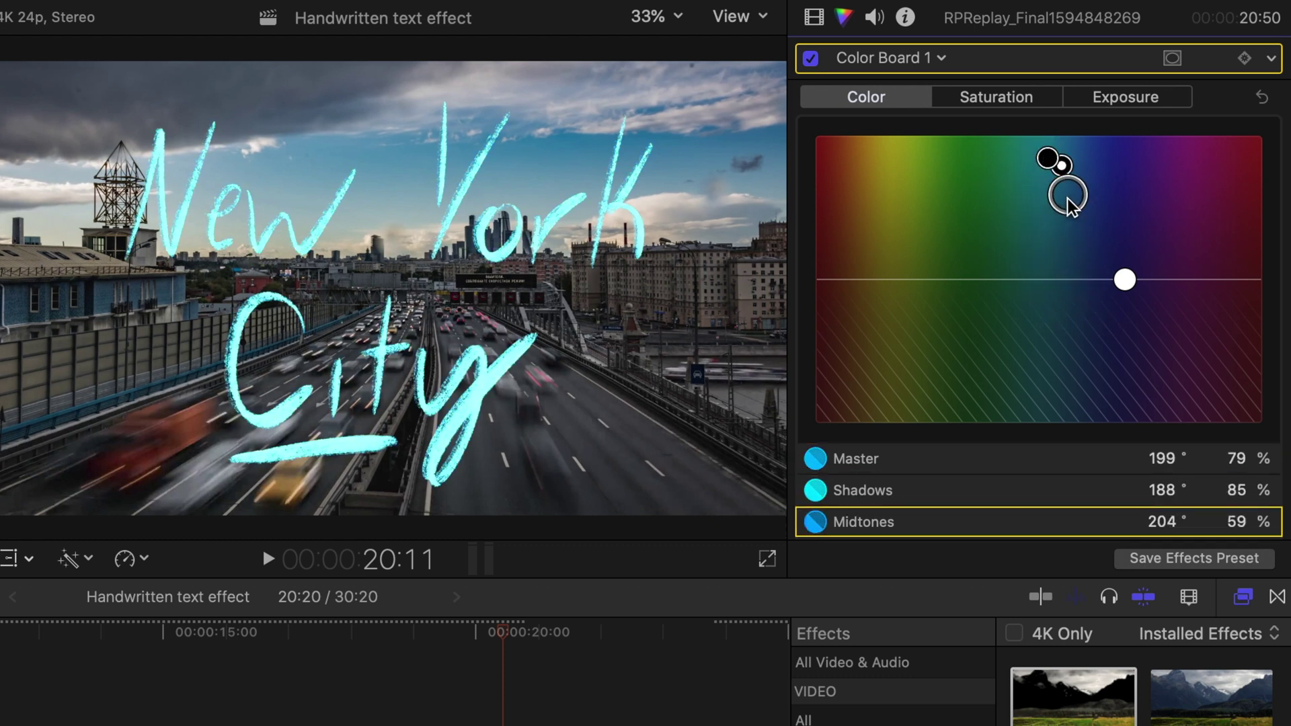
pyautogui.click(1126, 283)
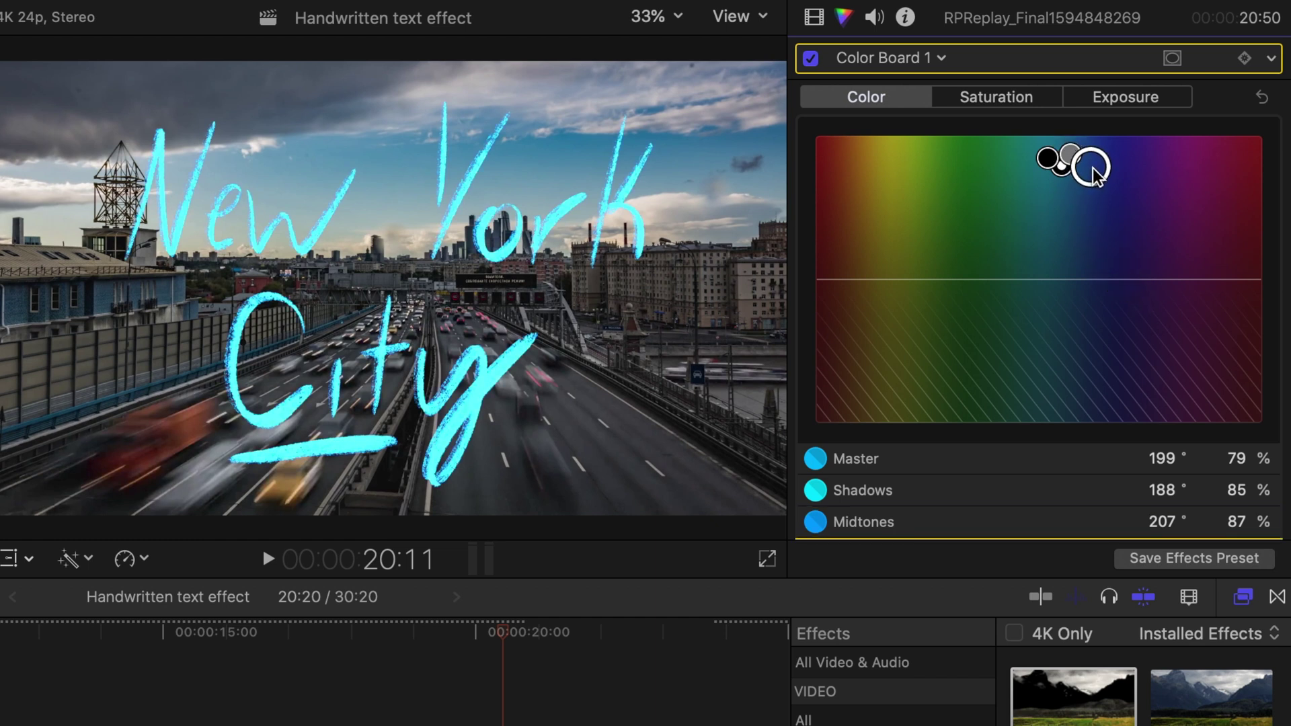
# Step: Search all video effects for "foc" and apply the Focus effect to the city footage beneath the handwriting
pyautogui.click(875, 721)
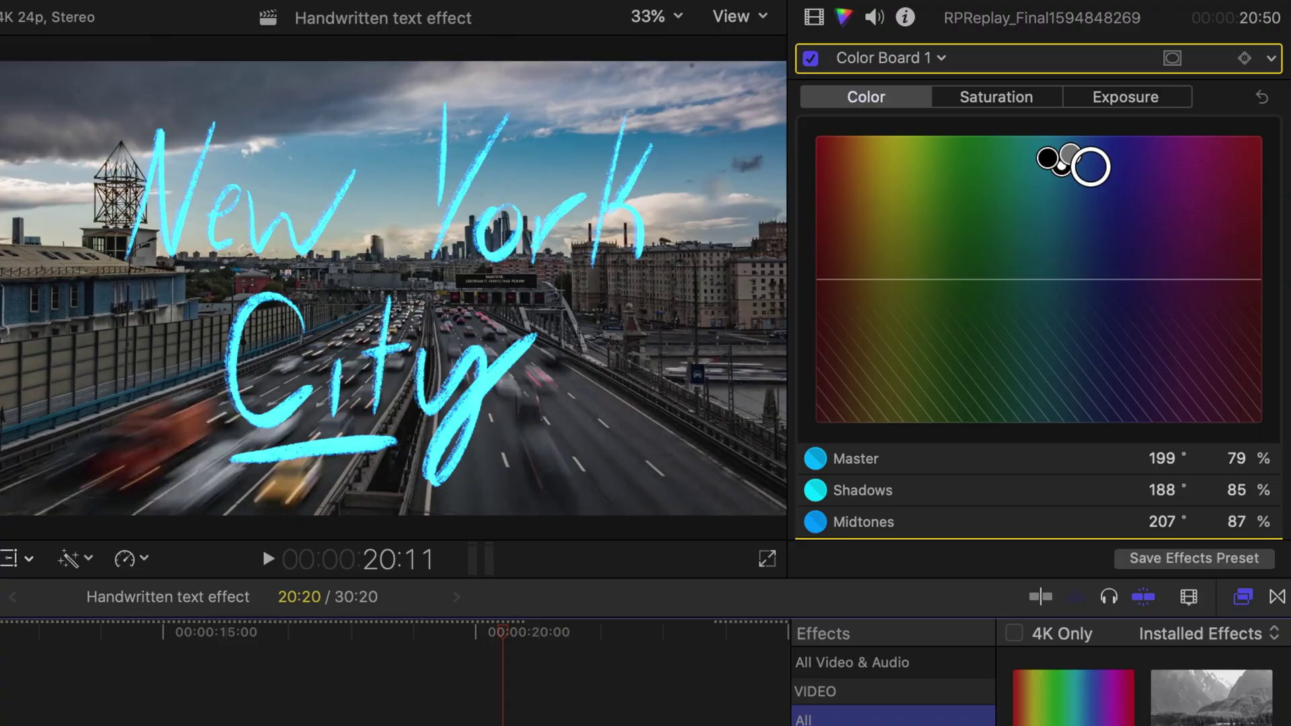
pyautogui.click(1138, 712)
pyautogui.write('foc')
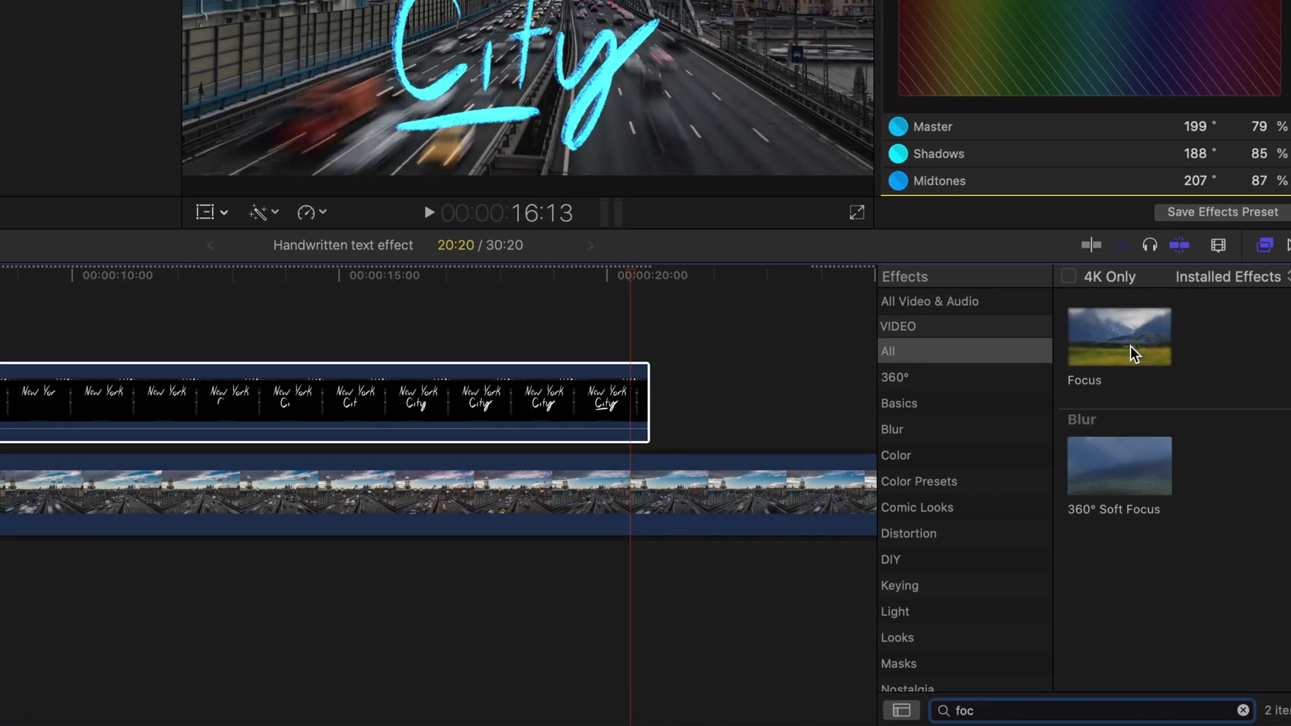
pyautogui.moveTo(1134, 344); pyautogui.dragTo(611, 477)
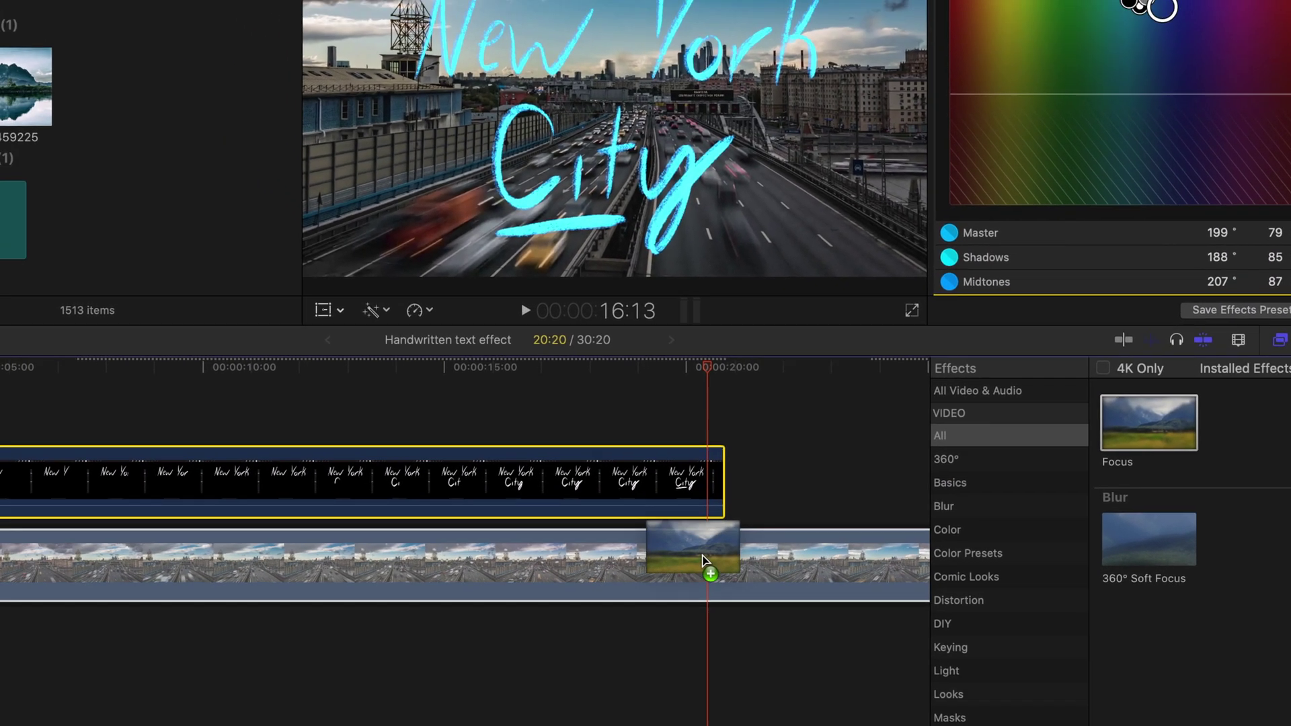
pyautogui.moveTo(703, 560); pyautogui.dragTo(707, 565)
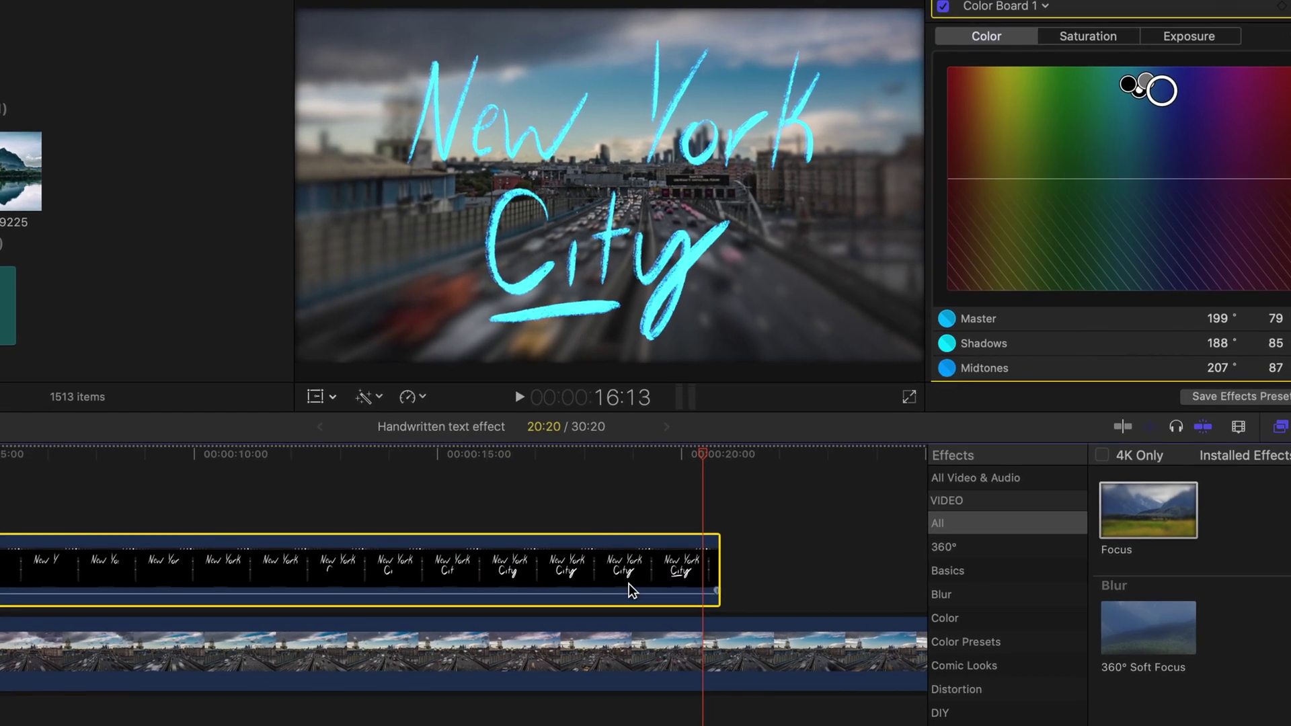
# Step: Lower the Focus effect's Amount on the city footage to 12.36, clear the selection and return the playhead to the start
pyautogui.click(655, 605)
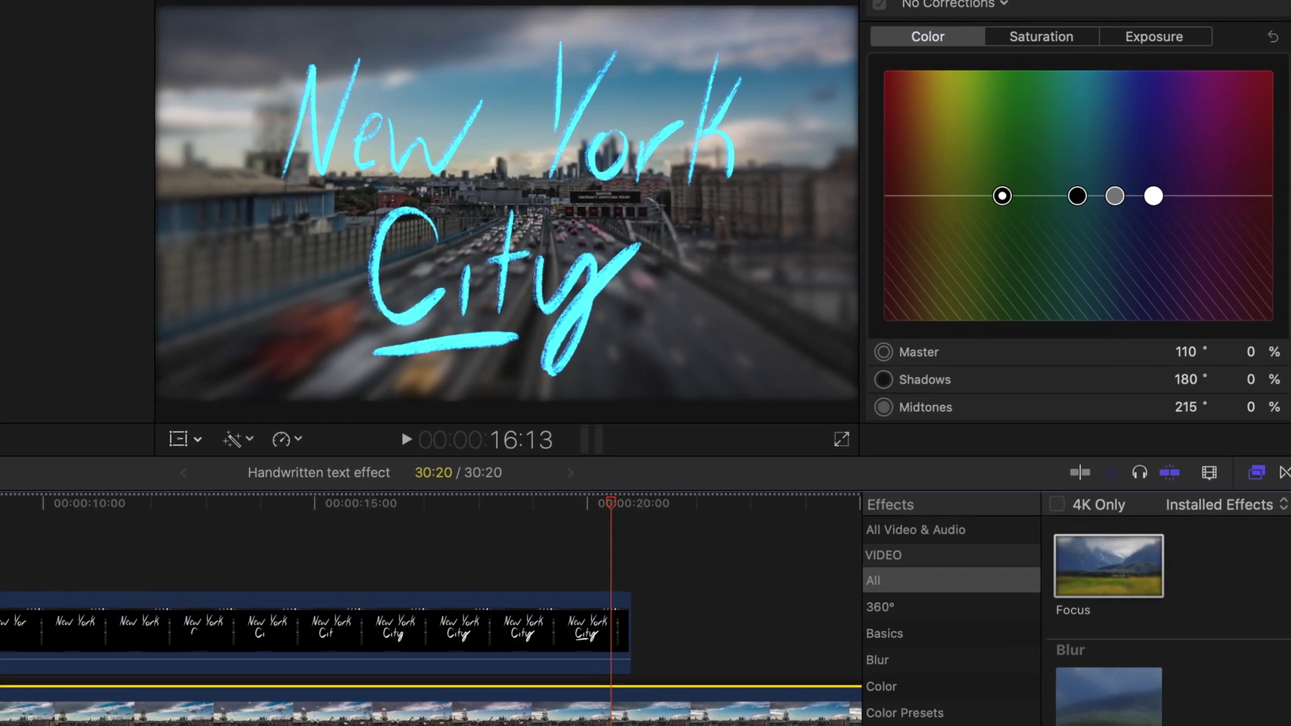
pyautogui.click(880, 2)
pyautogui.moveTo(1026, 63); pyautogui.dragTo(964, 49)
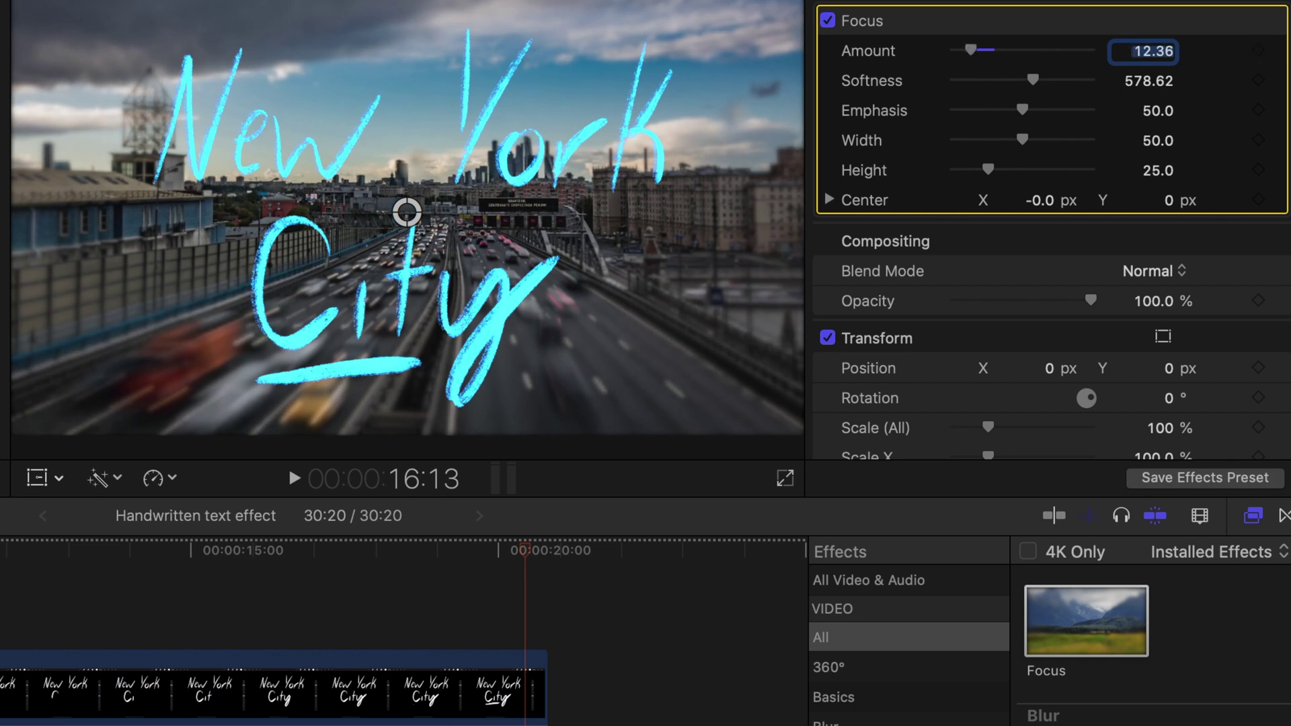
pyautogui.press('super+shift+a')
pyautogui.press('Home')
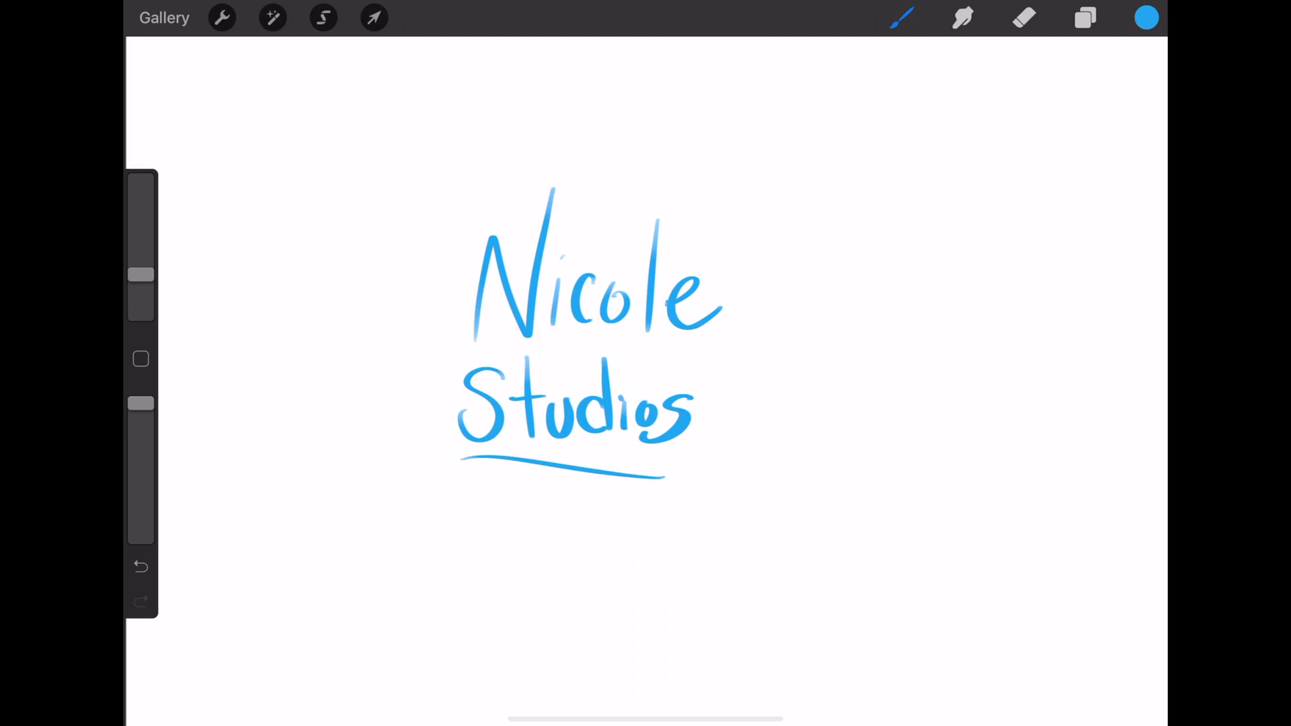
# Step: Switch to Procreate, add Layer 2 above the handwriting and lower Layer 1's opacity so it serves as a tracing guide
pyautogui.click(1084, 19)
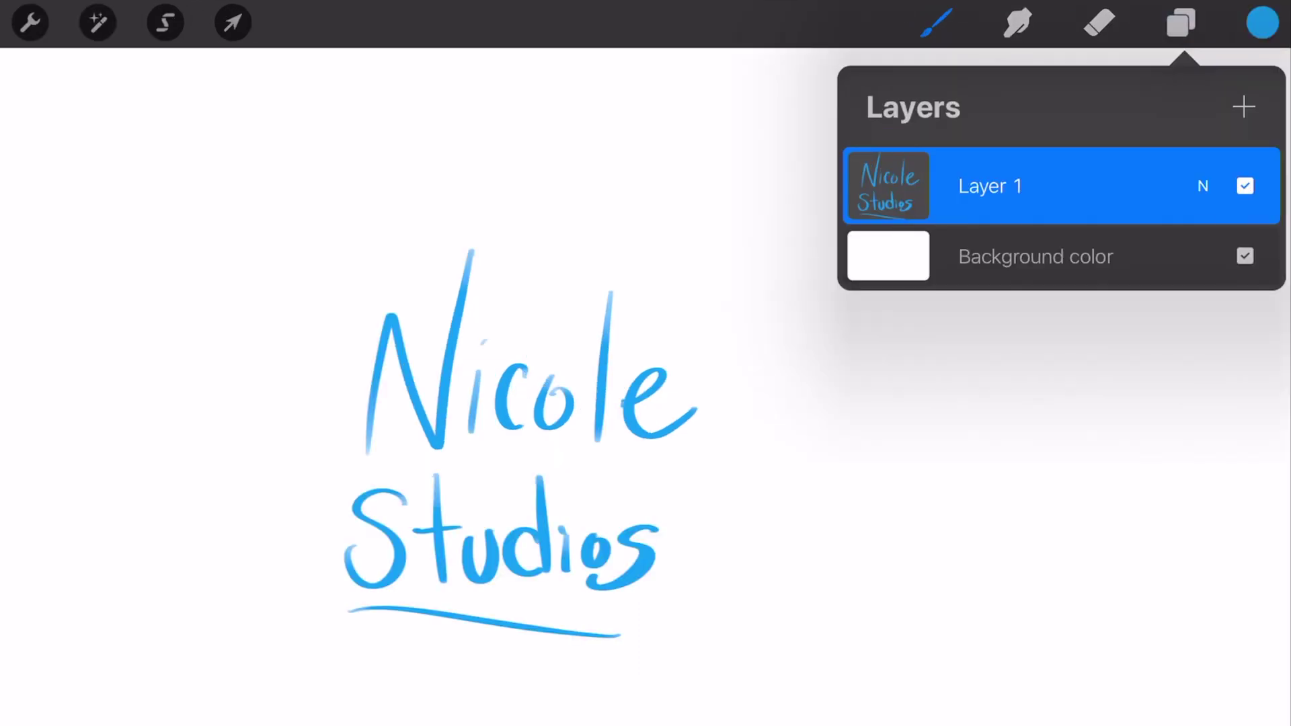
pyautogui.click(1244, 106)
pyautogui.click(1203, 265)
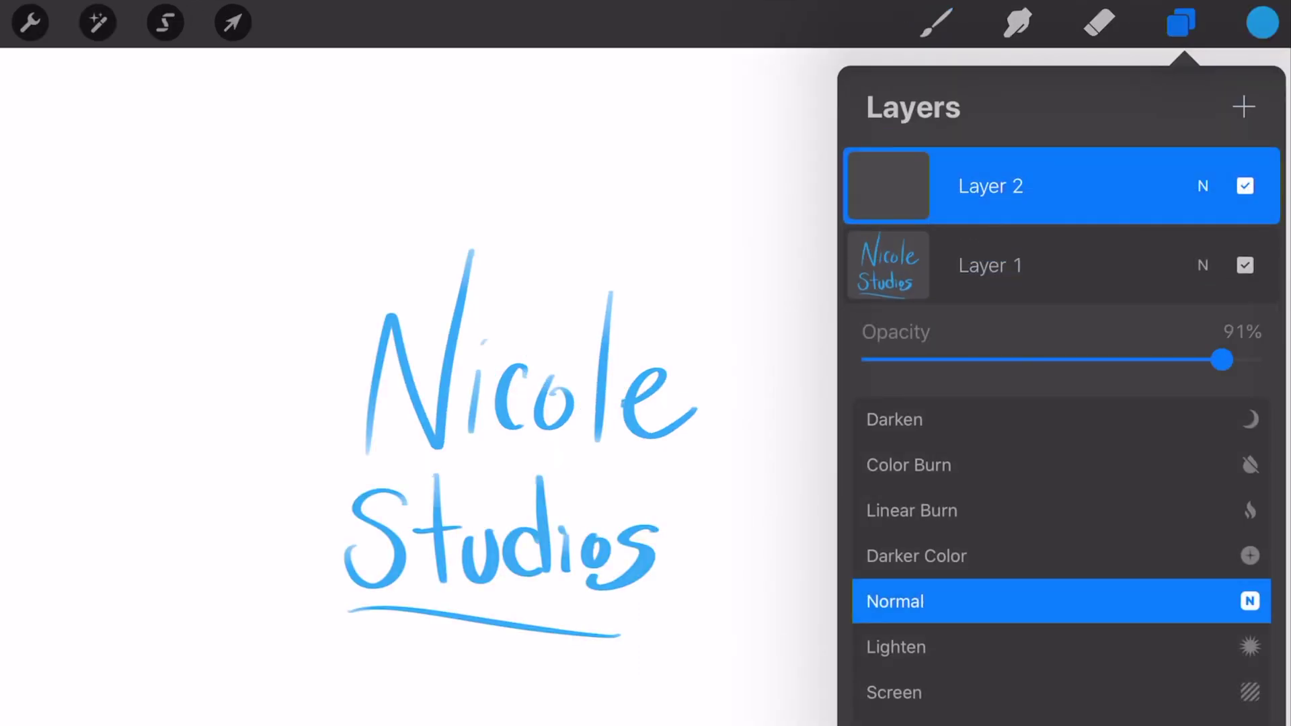
pyautogui.moveTo(1222, 360); pyautogui.dragTo(1032, 360)
pyautogui.click(1203, 265)
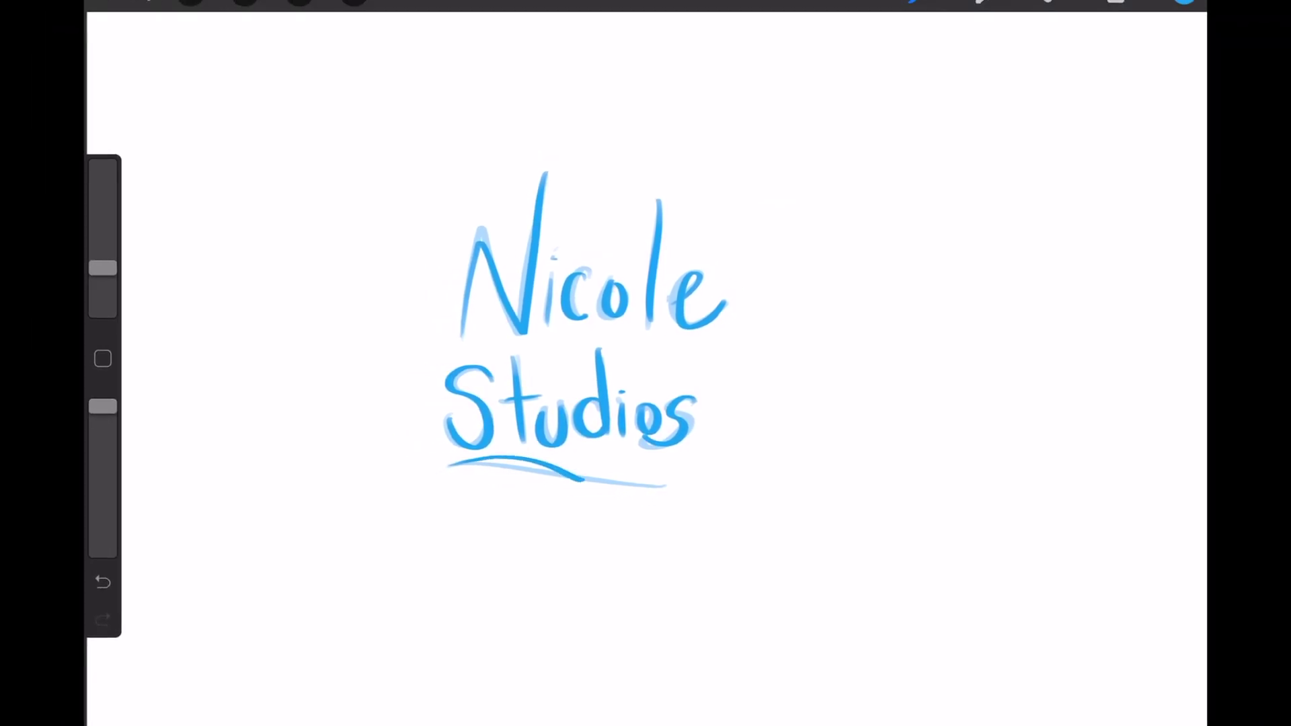
# Step: Restore Layer 1's opacity to maximum and hide that layer
pyautogui.click(1091, 13)
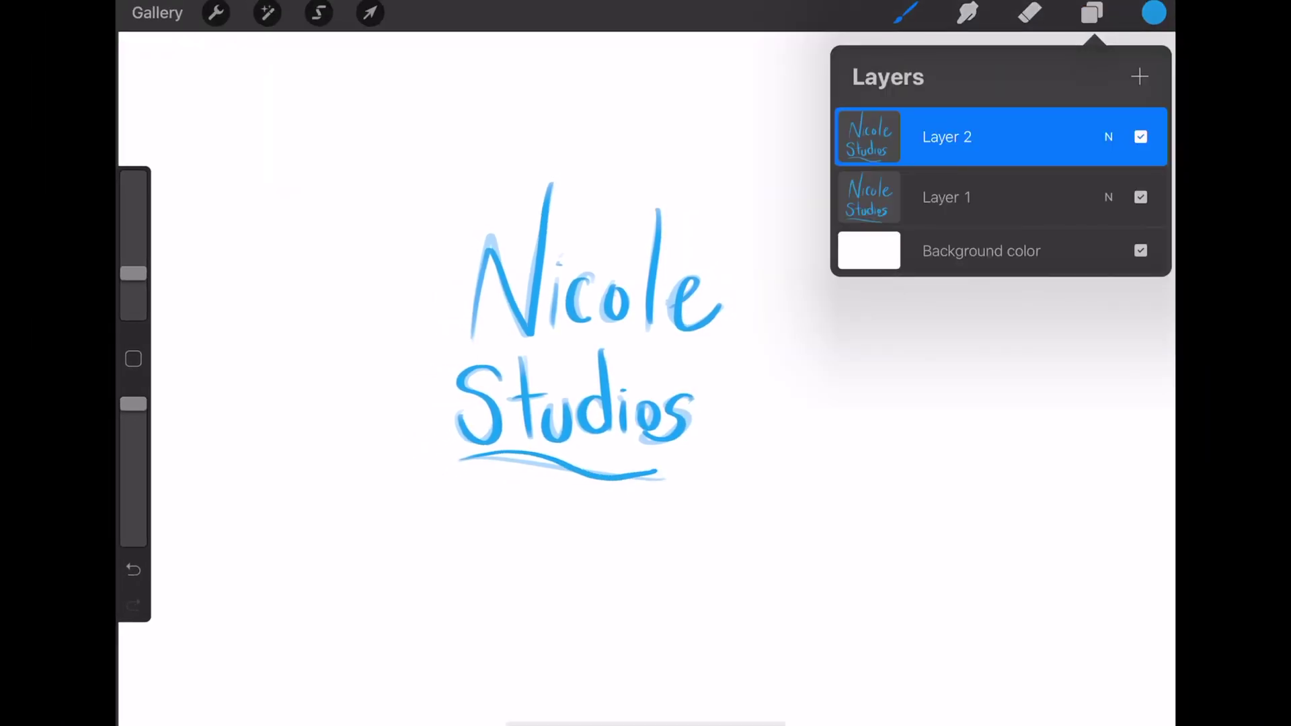
pyautogui.click(1108, 197)
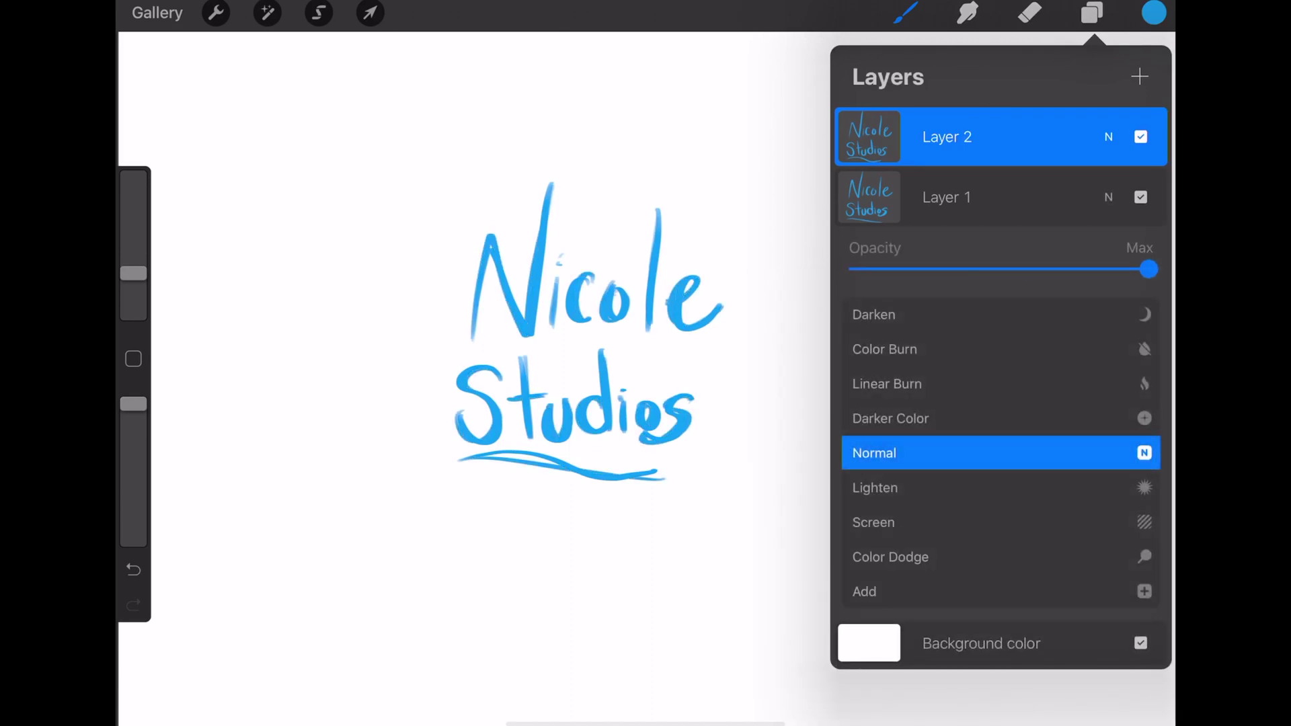
pyautogui.click(1109, 197)
pyautogui.click(1141, 197)
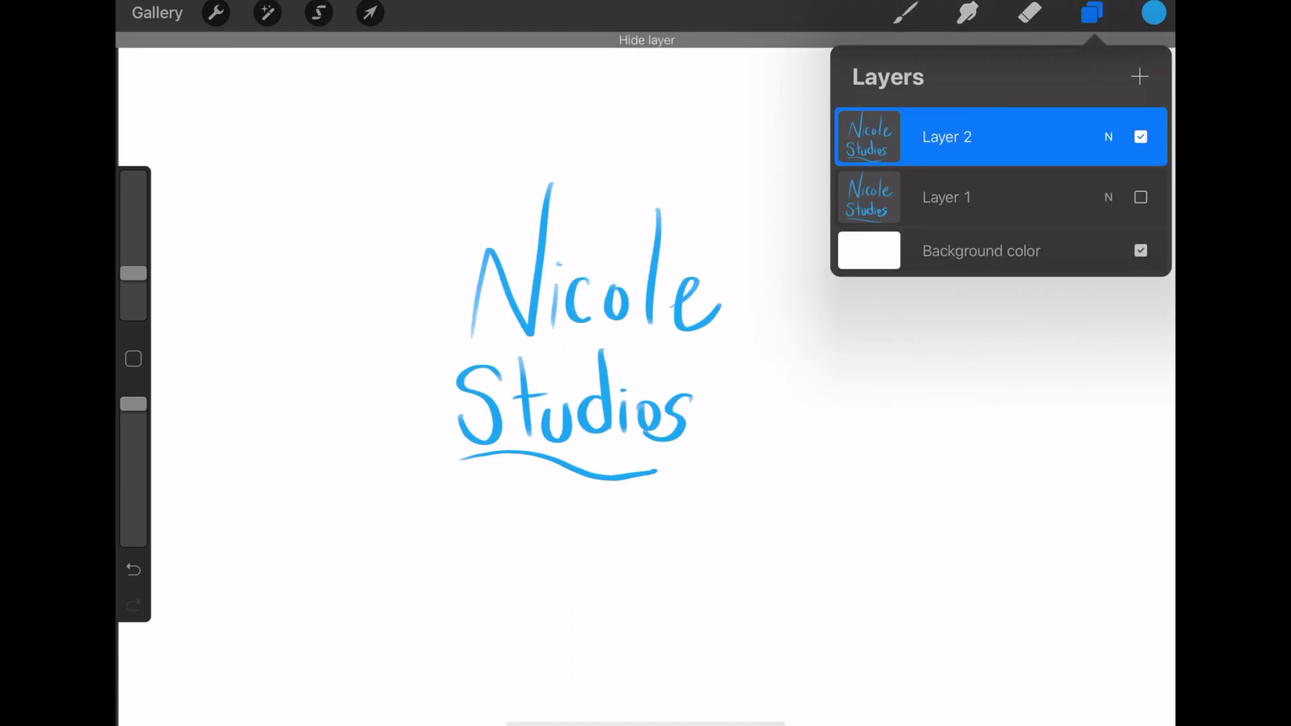
# Step: Add Layer 3, fade Layer 2 to 53 % opacity and trace the handwriting with the brush on the new layer
pyautogui.click(1140, 76)
pyautogui.click(1108, 197)
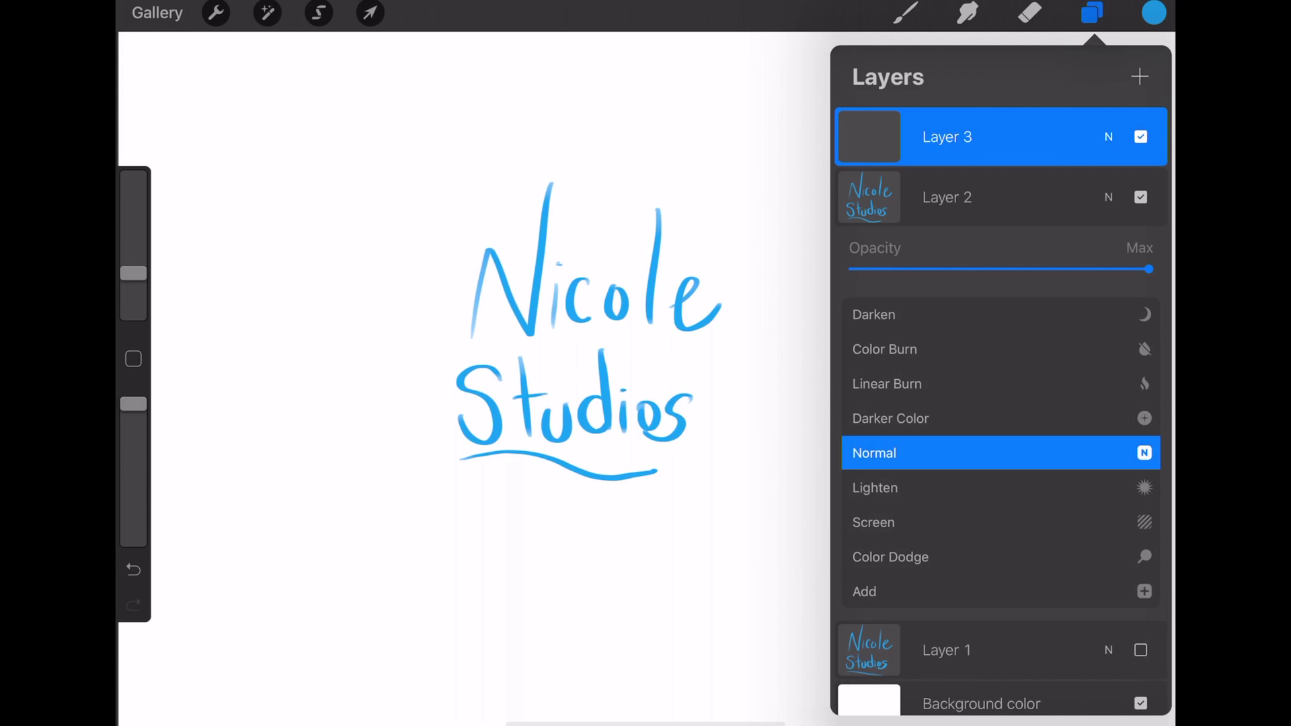
pyautogui.moveTo(1154, 269); pyautogui.dragTo(1016, 269)
pyautogui.click(1108, 197)
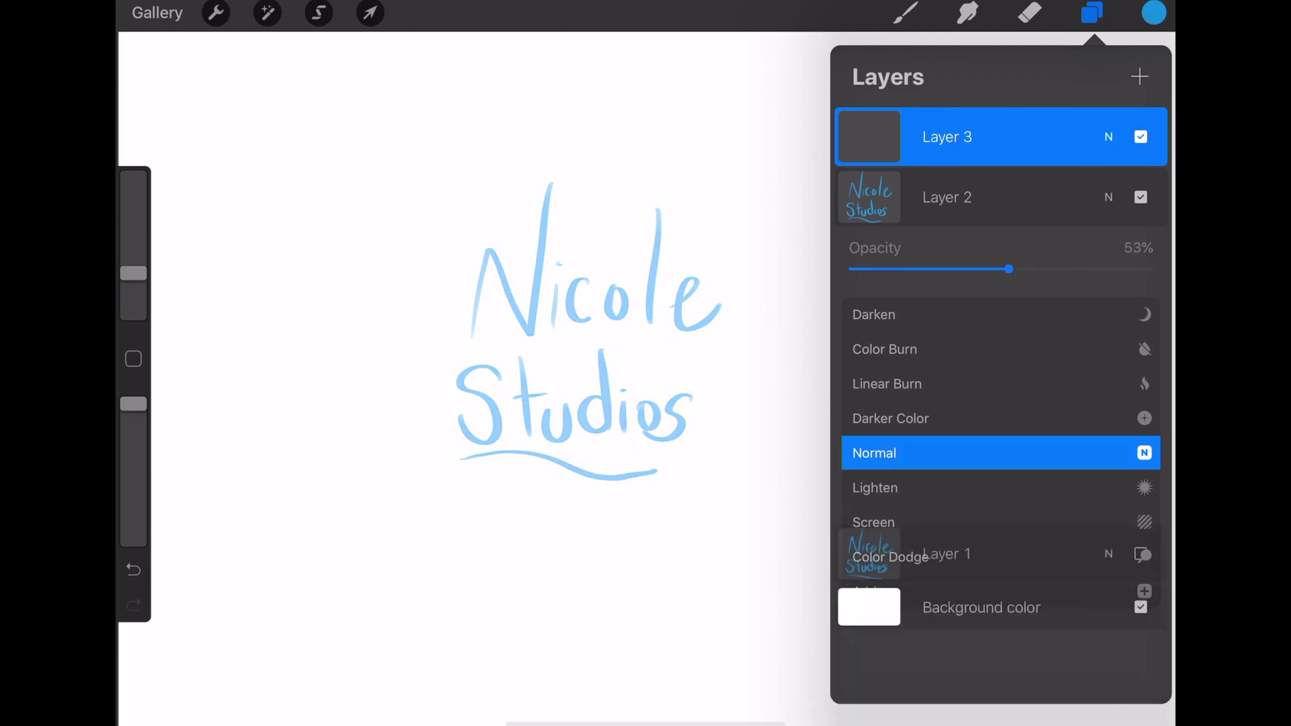
pyautogui.click(906, 13)
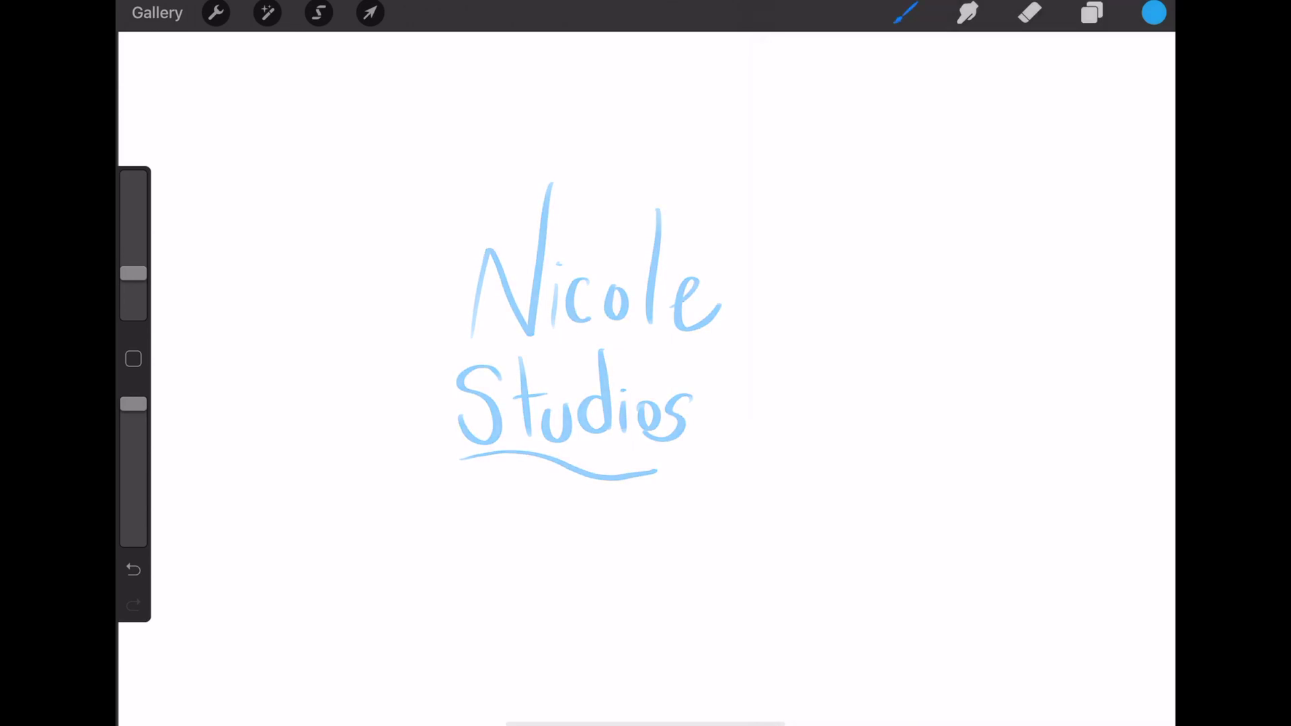
pyautogui.moveTo(502, 269); pyautogui.dragTo(555, 175)
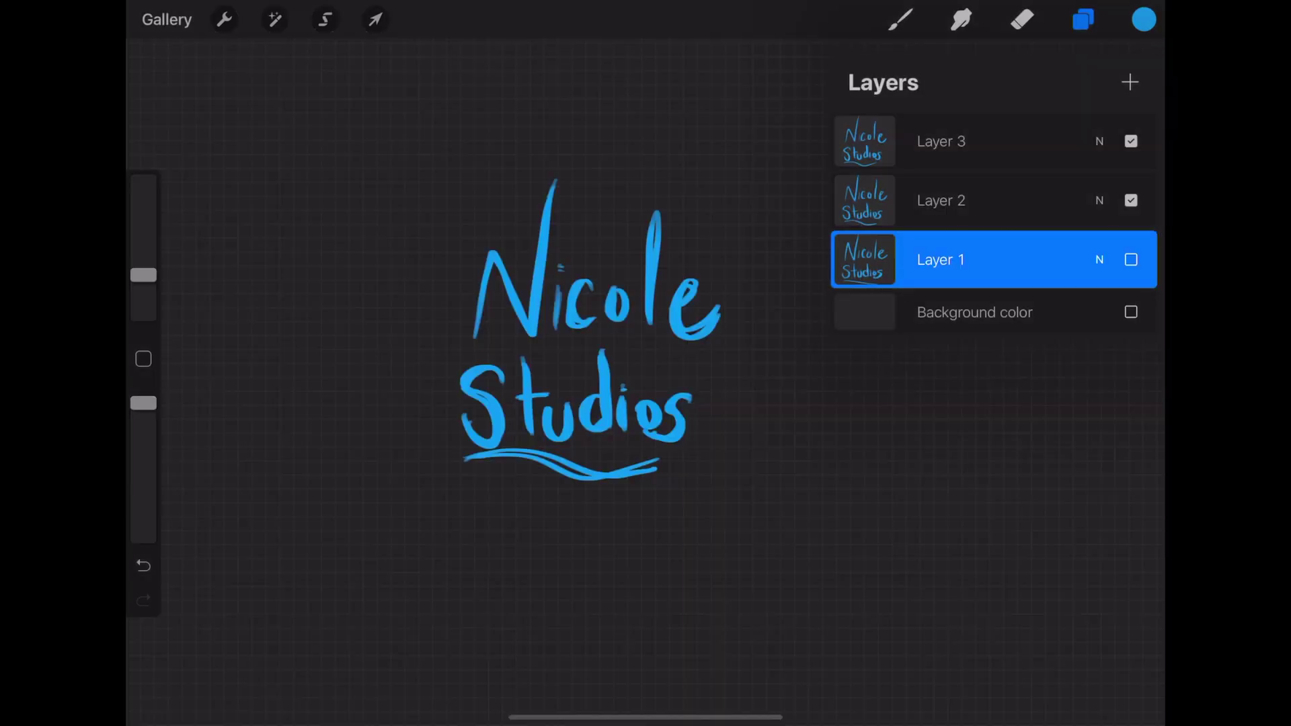
# Step: Hide Layers 2 and 3, show only Layer 1 and export the transparent image as PNG
pyautogui.click(1131, 200)
pyautogui.click(1131, 141)
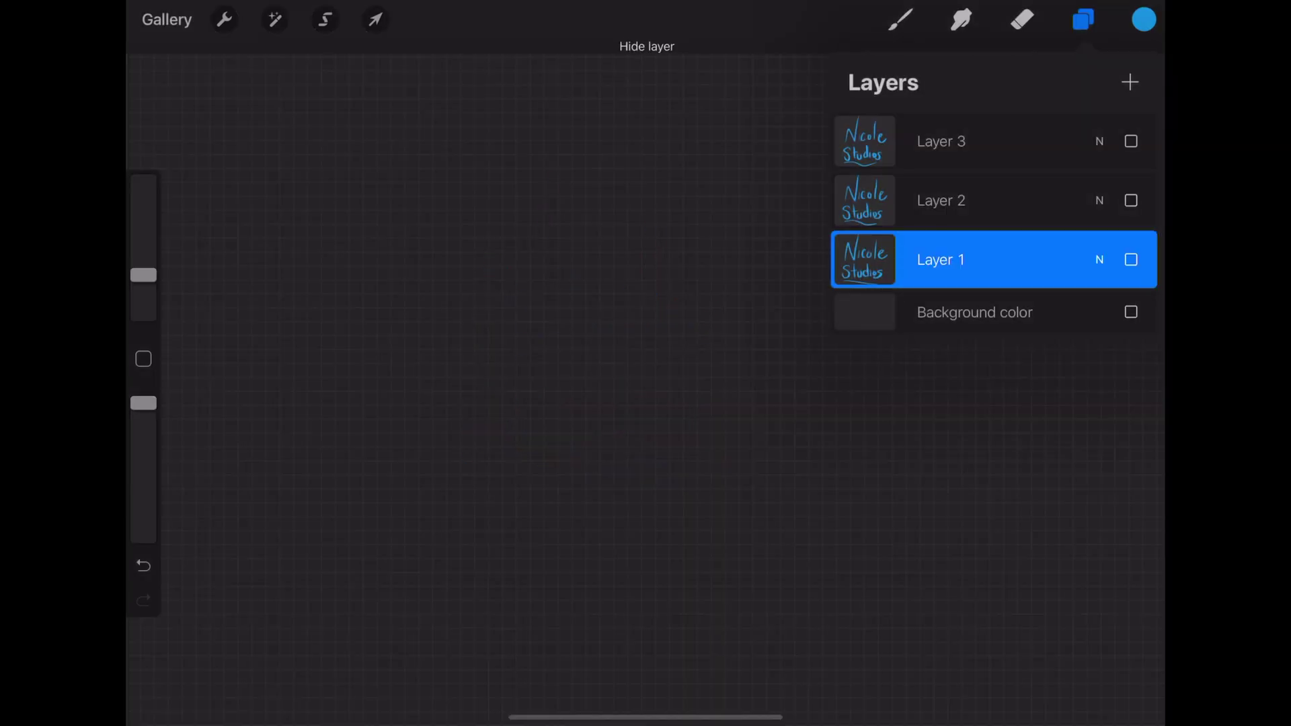
pyautogui.click(1132, 259)
pyautogui.click(224, 19)
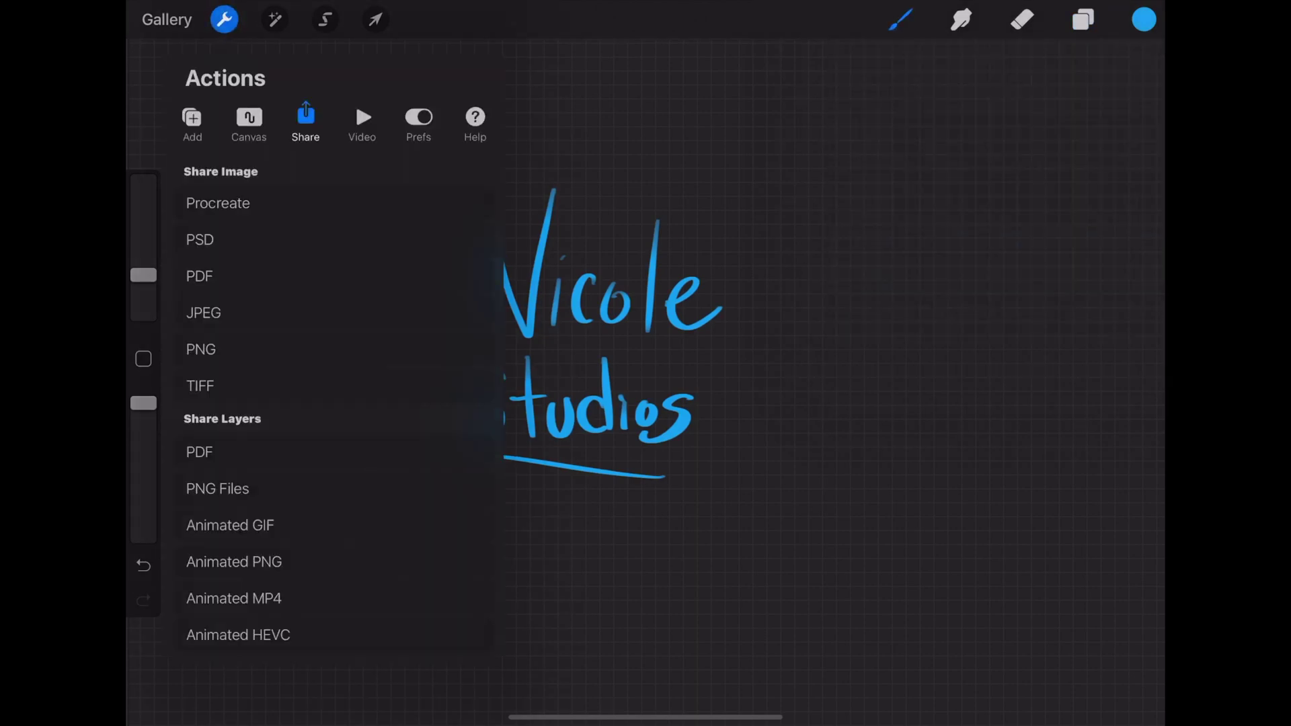
pyautogui.click(200, 350)
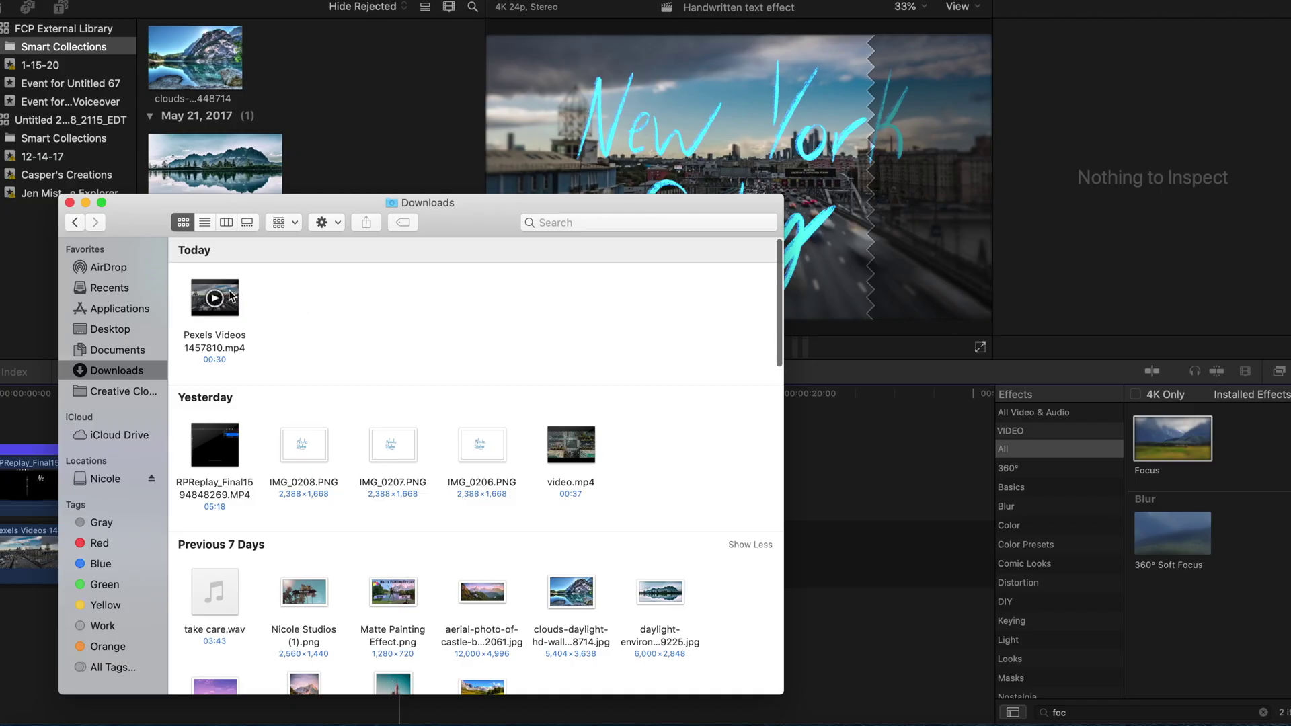
# Step: Switch to Final Cut Pro, append video.mp4 from Downloads to the timeline and place IMG_0208, IMG_0207 and IMG_0206 above it
pyautogui.click(229, 297)
pyautogui.click(589, 481)
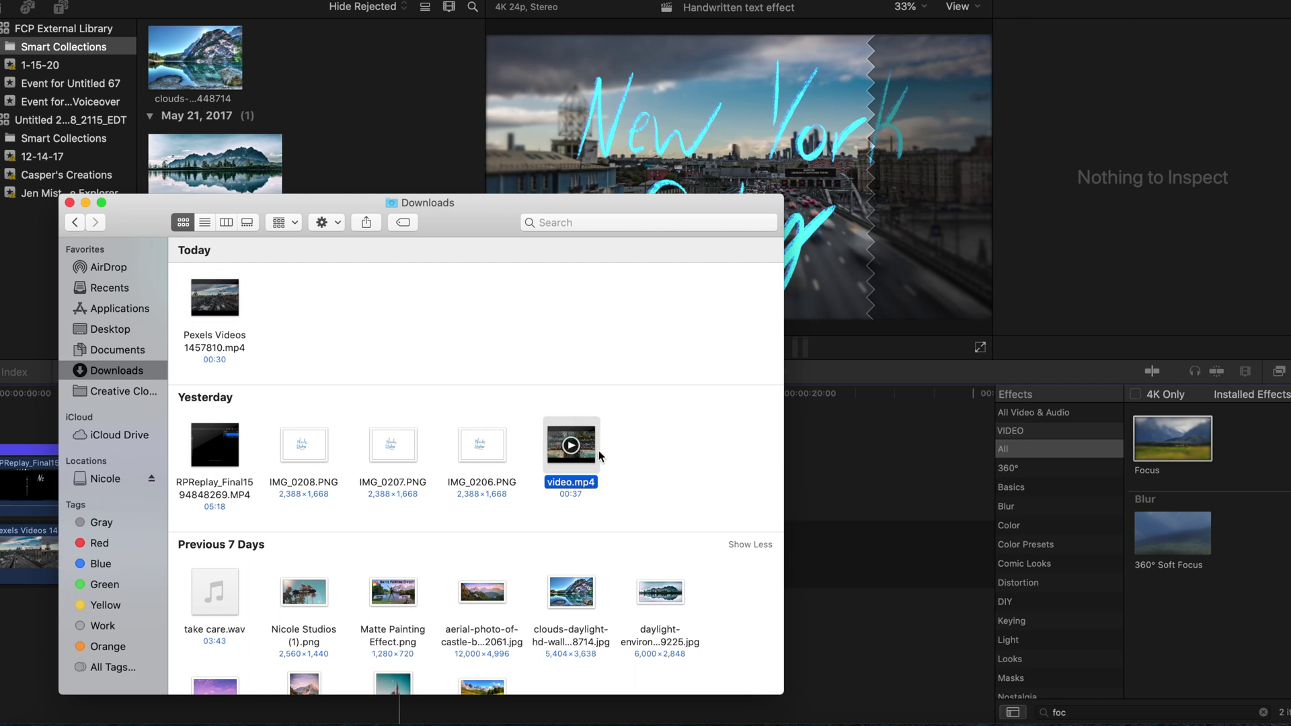
pyautogui.moveTo(599, 456); pyautogui.dragTo(908, 532)
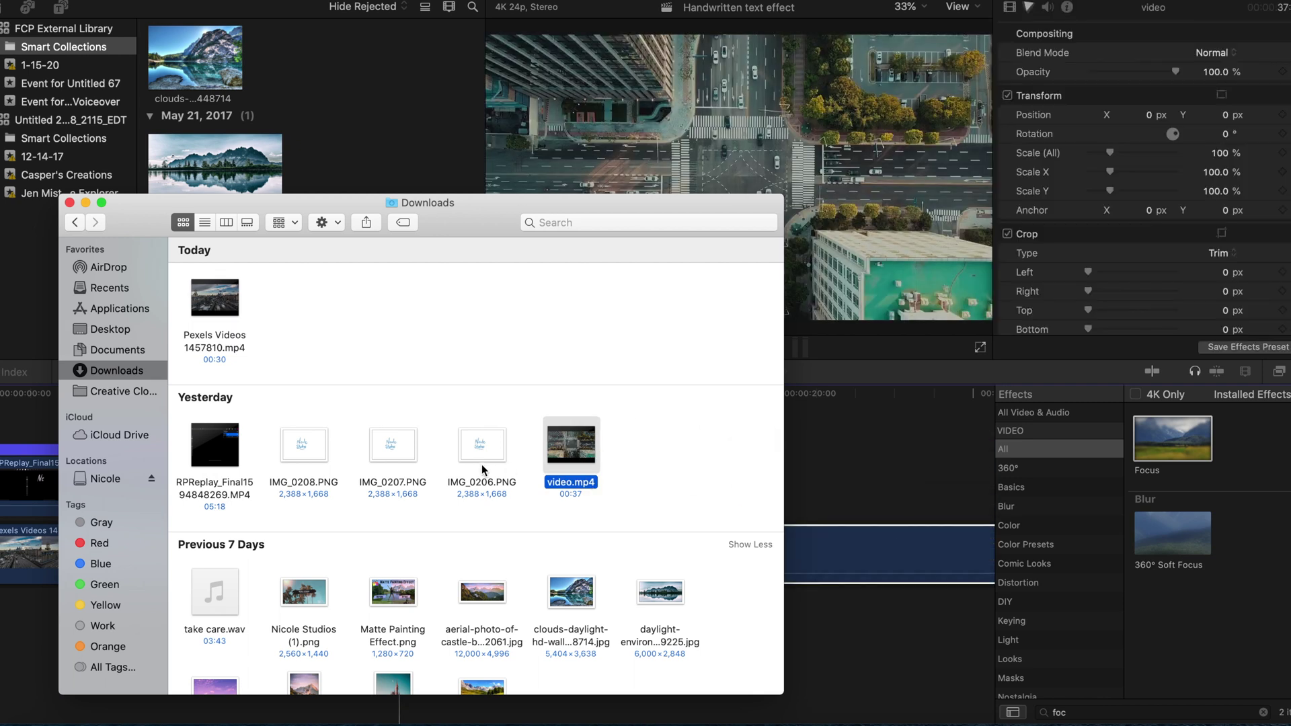
pyautogui.moveTo(279, 407); pyautogui.dragTo(907, 476)
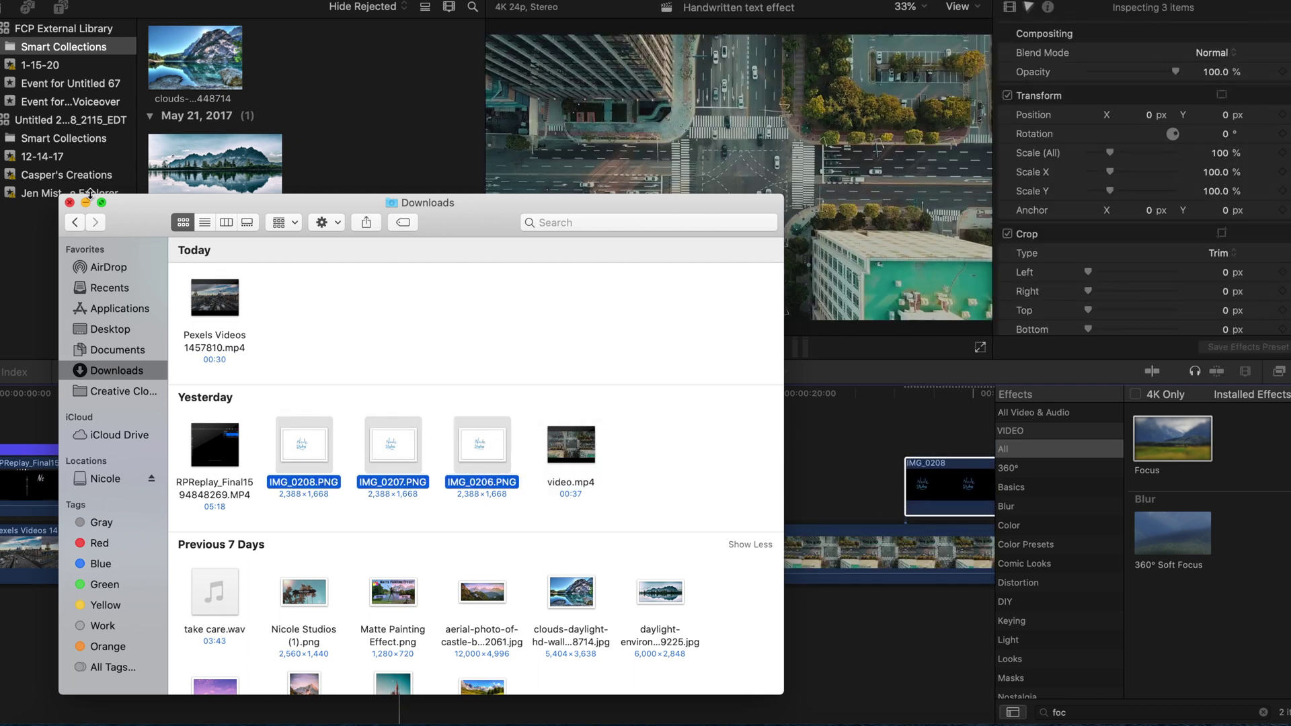
# Step: Shorten the three handwriting PNG clips to 18 frames in total and place them back to back at the start of the video clip
pyautogui.moveTo(406, 496); pyautogui.dragTo(264, 498)
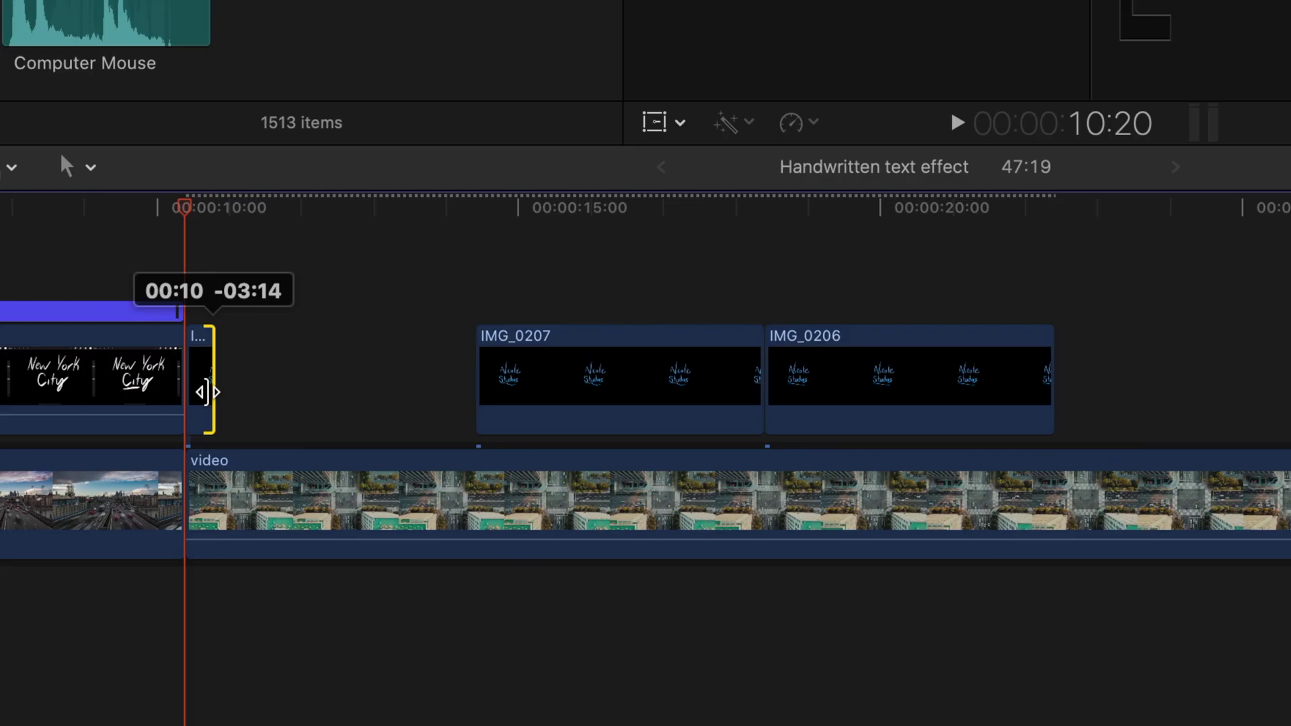
pyautogui.moveTo(208, 392); pyautogui.dragTo(198, 392)
pyautogui.click(599, 394)
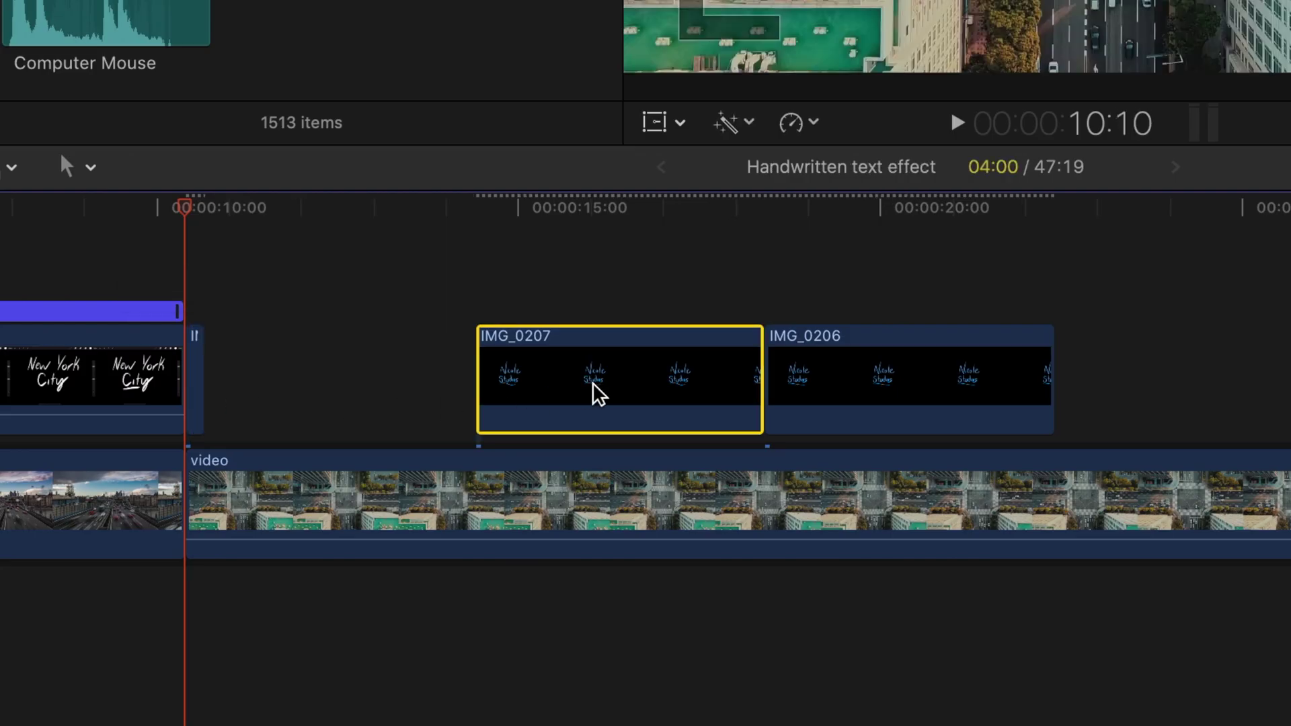
pyautogui.moveTo(599, 393); pyautogui.dragTo(323, 386)
pyautogui.click(481, 361)
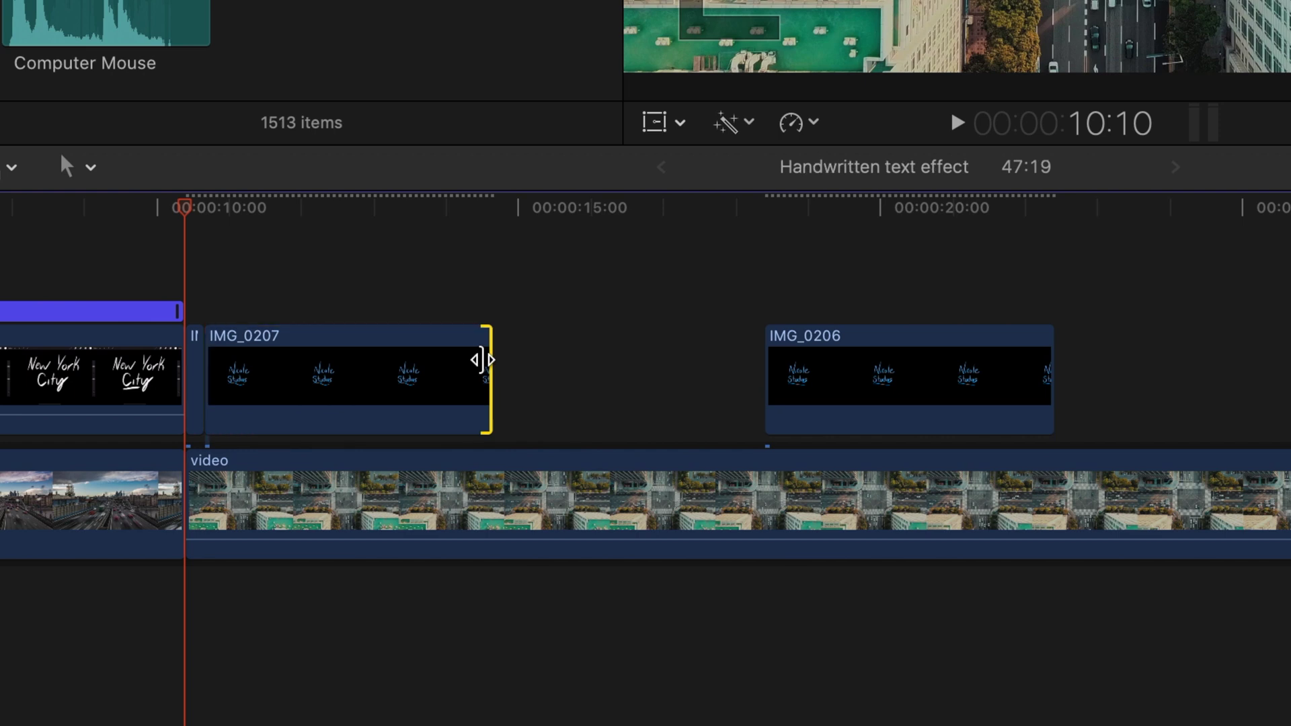
pyautogui.moveTo(482, 361); pyautogui.dragTo(210, 361)
pyautogui.click(1000, 411)
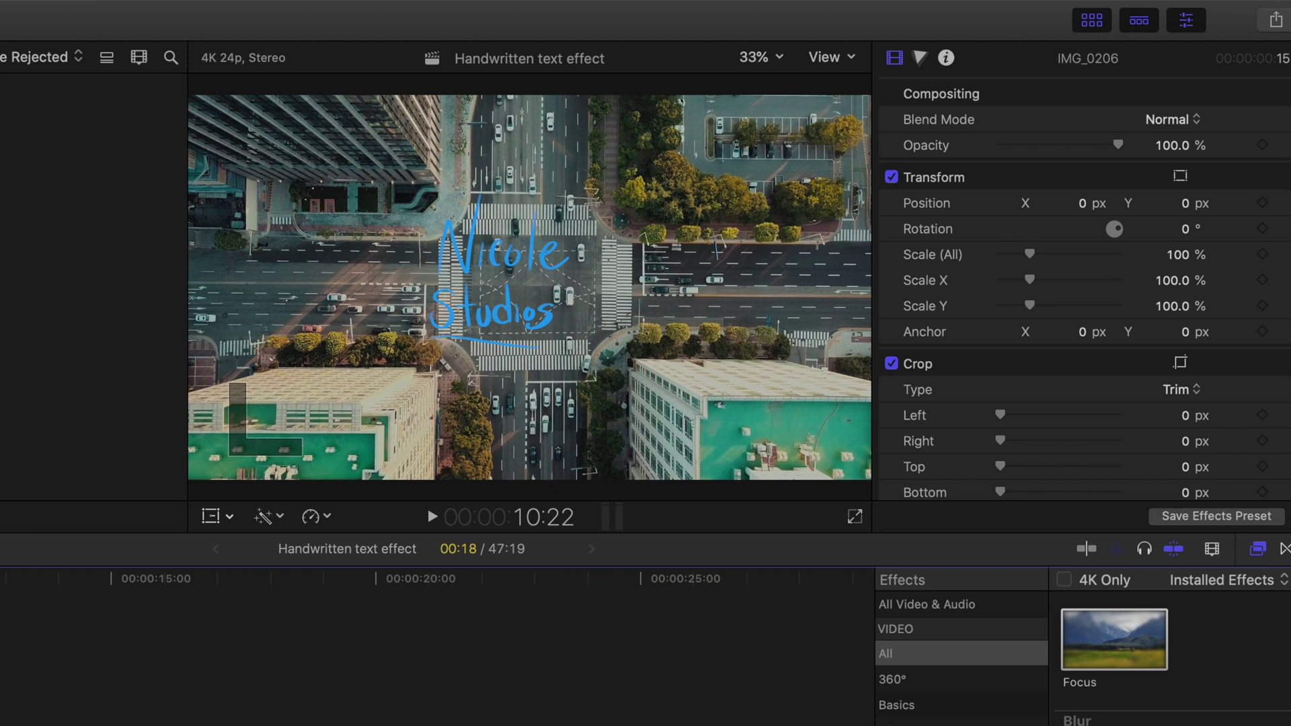
# Step: Scale the three handwriting PNG clips to 203 % and move them to X 432.4 px, Y -92.4 px
pyautogui.press('super+a')
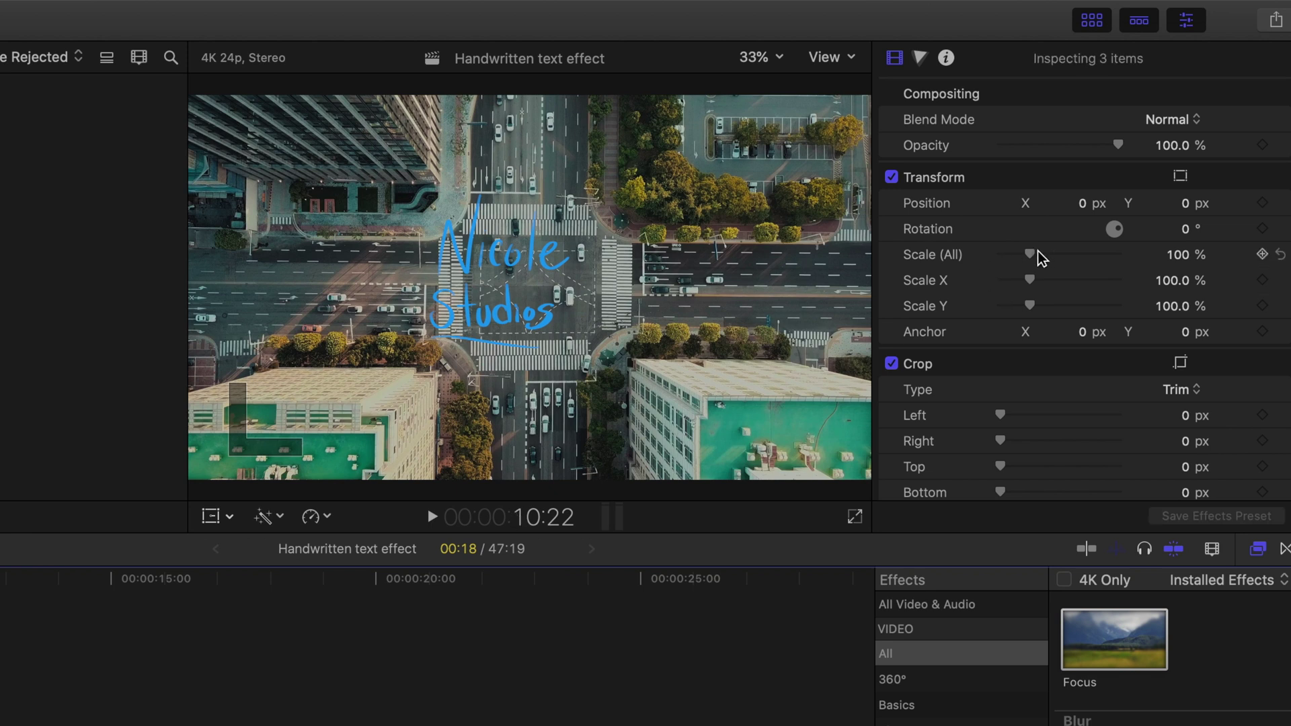
pyautogui.moveTo(1037, 253); pyautogui.dragTo(1064, 257)
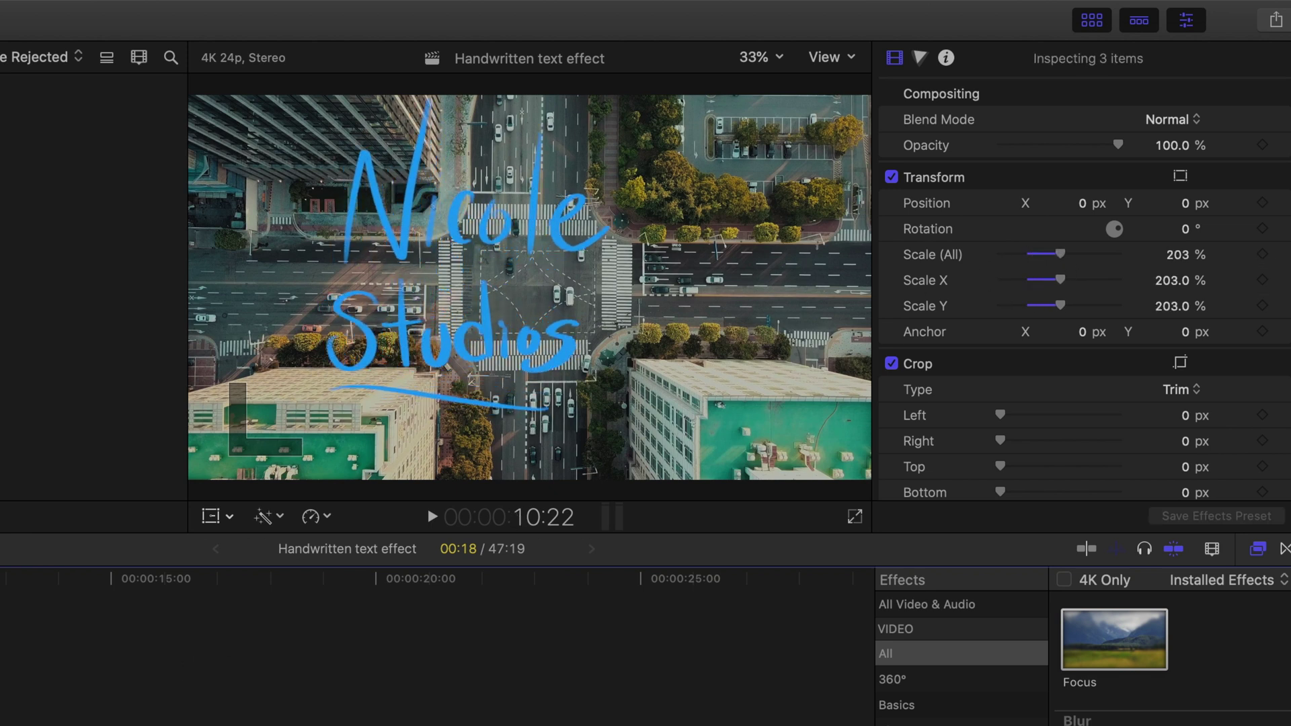
pyautogui.click(210, 515)
pyautogui.moveTo(530, 287); pyautogui.dragTo(602, 308)
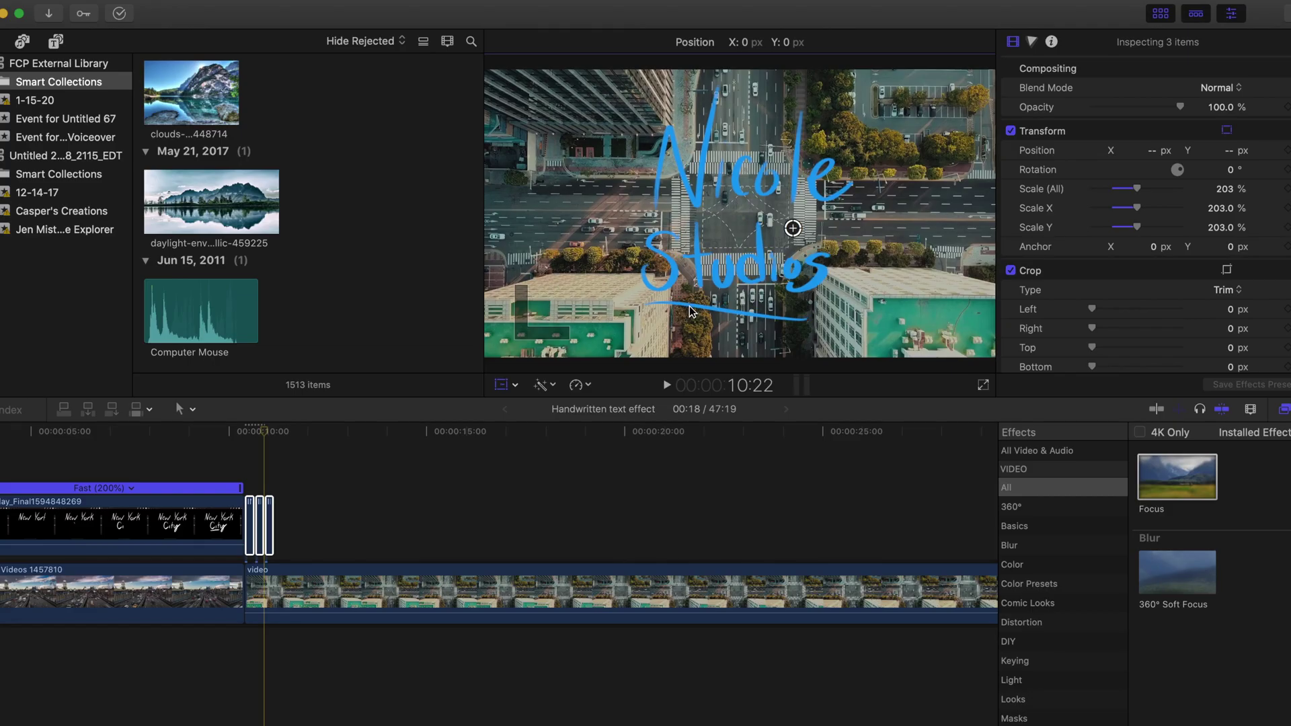
pyautogui.moveTo(690, 311); pyautogui.dragTo(691, 310)
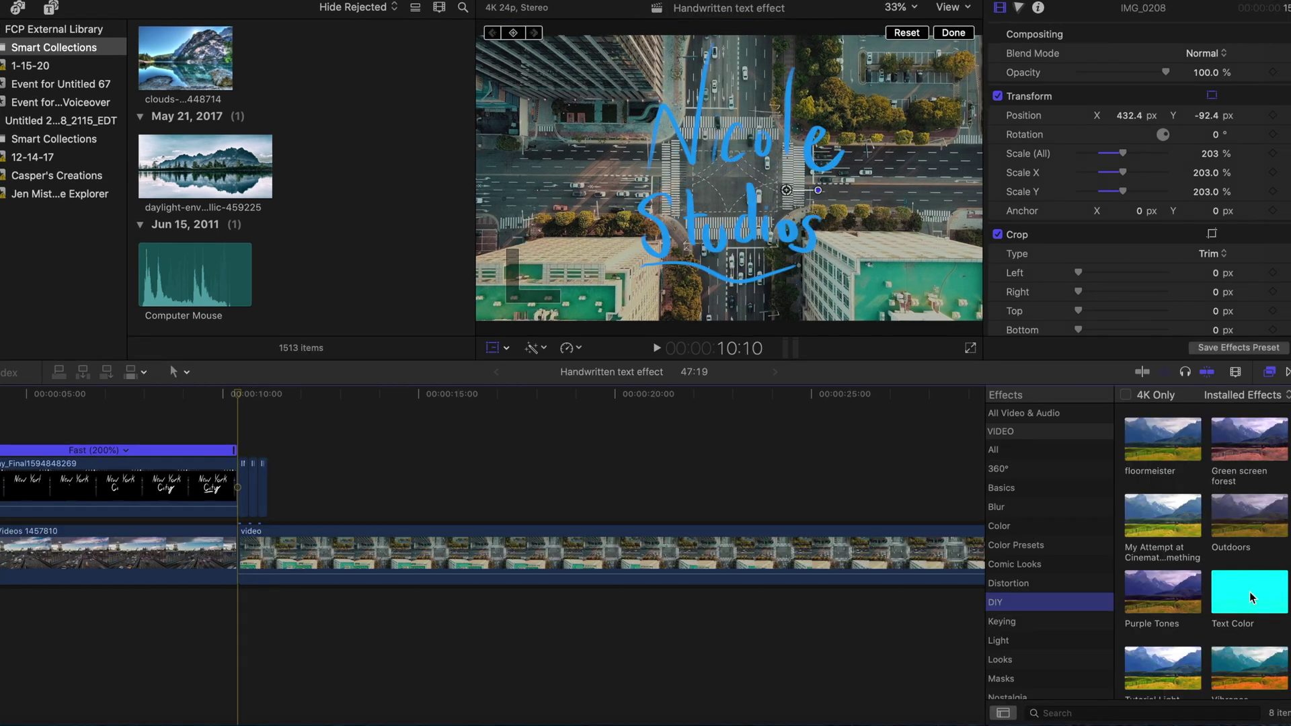
# Step: Apply the DIY Text Color effect to each of the three handwriting PNG clips and play back the result
pyautogui.moveTo(1264, 632); pyautogui.dragTo(244, 477)
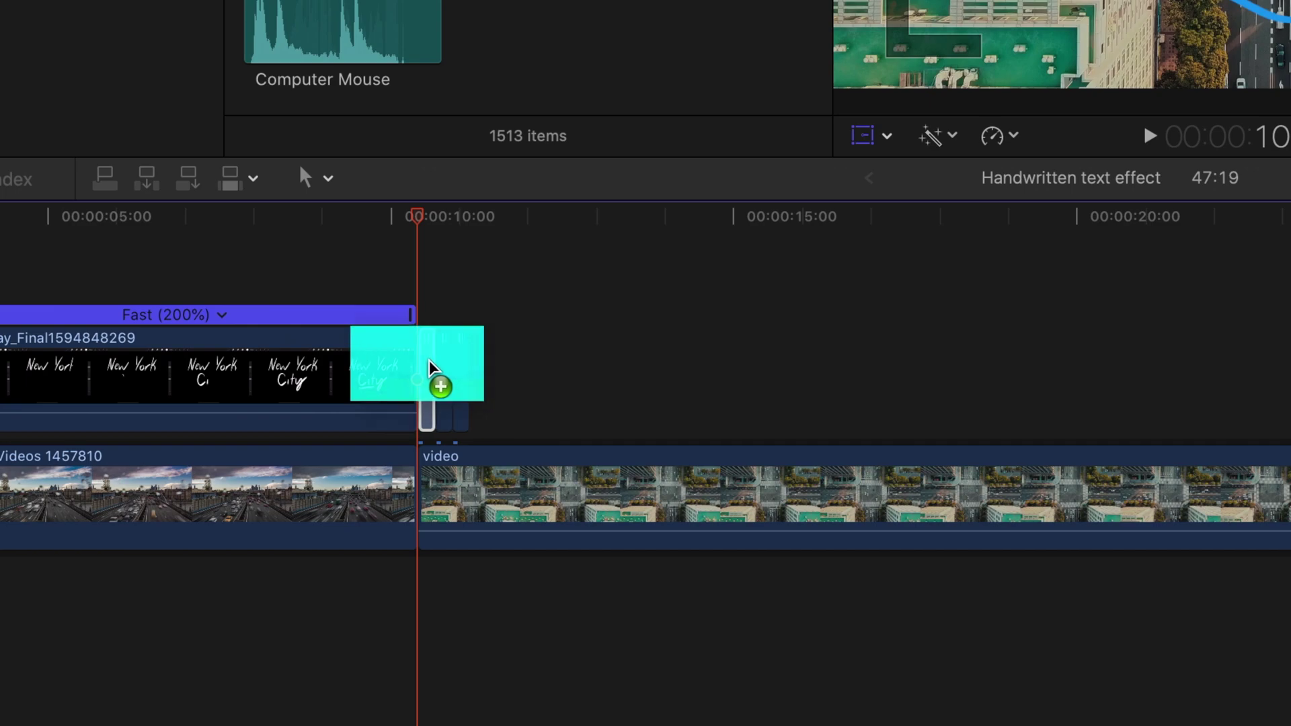
pyautogui.moveTo(429, 360); pyautogui.dragTo(429, 361)
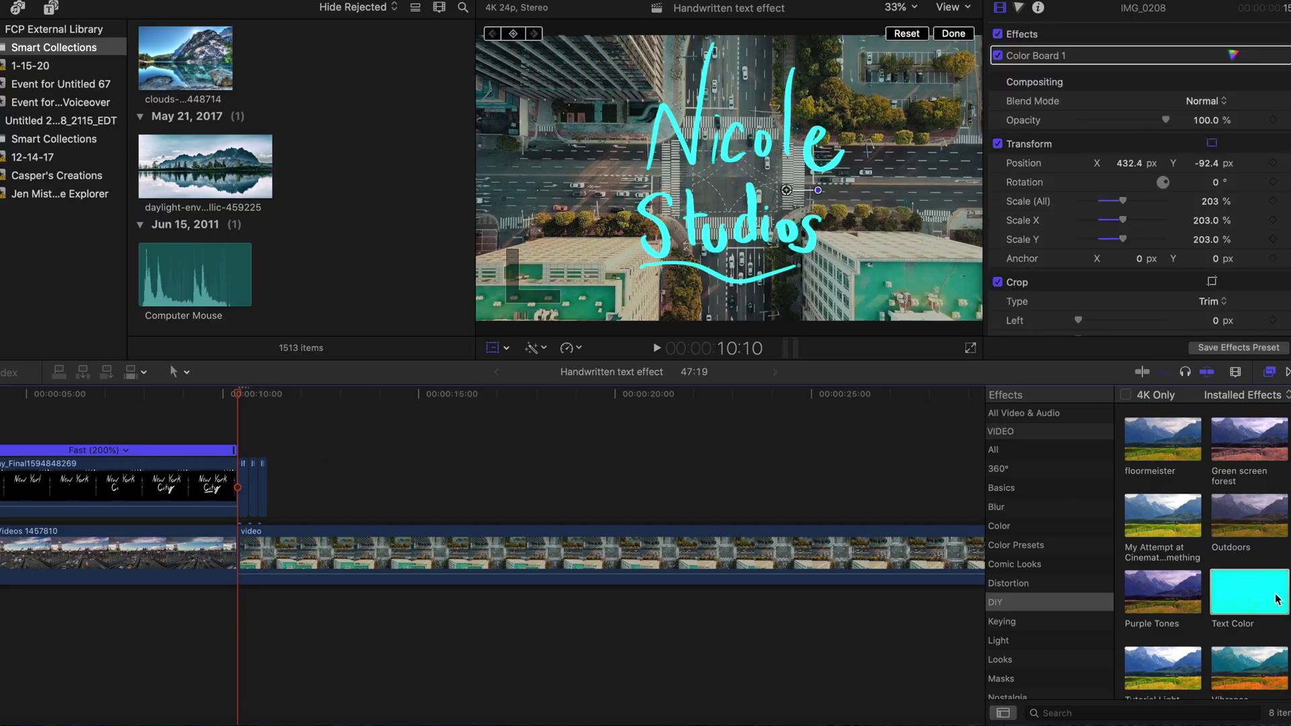
pyautogui.moveTo(1278, 598); pyautogui.dragTo(255, 490)
pyautogui.moveTo(1255, 590); pyautogui.dragTo(272, 490)
pyautogui.press('space')
pyautogui.press('space')
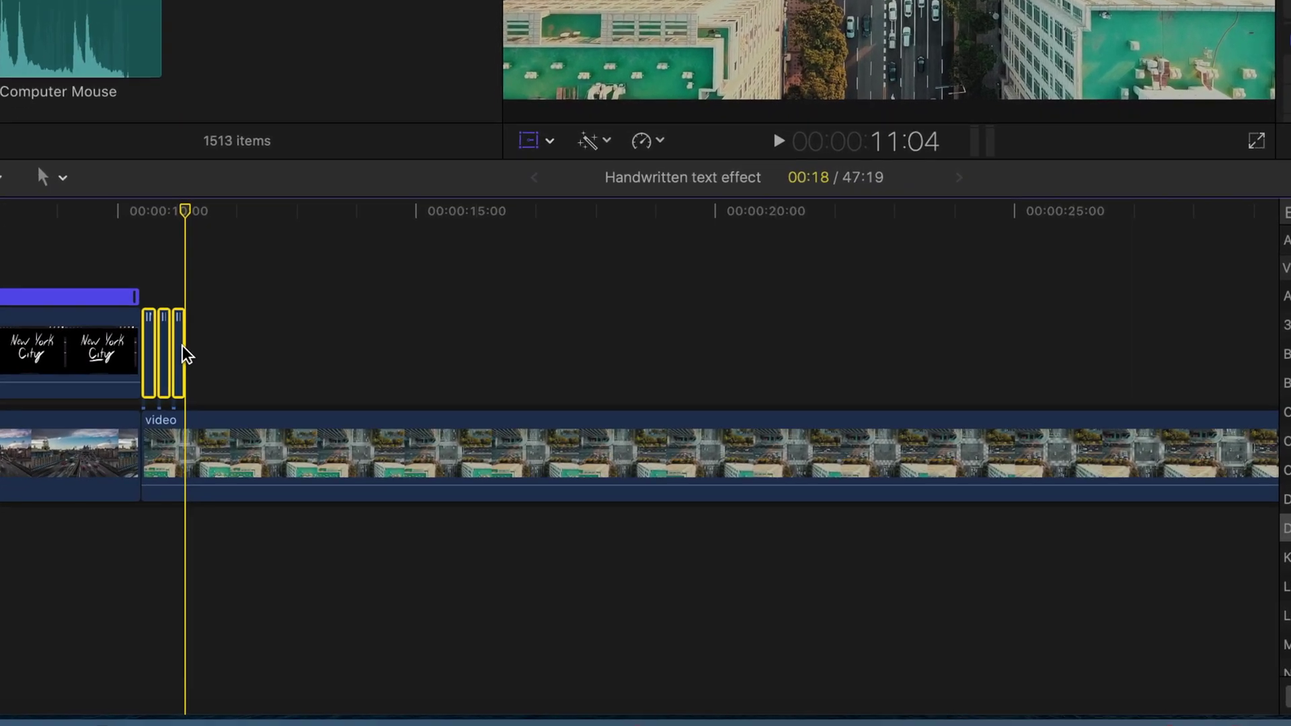
# Step: Copy the three handwriting PNG clips and paste them repeatedly end to end until the sequence reaches 15:16
pyautogui.press('super+c')
pyautogui.press('super+v')
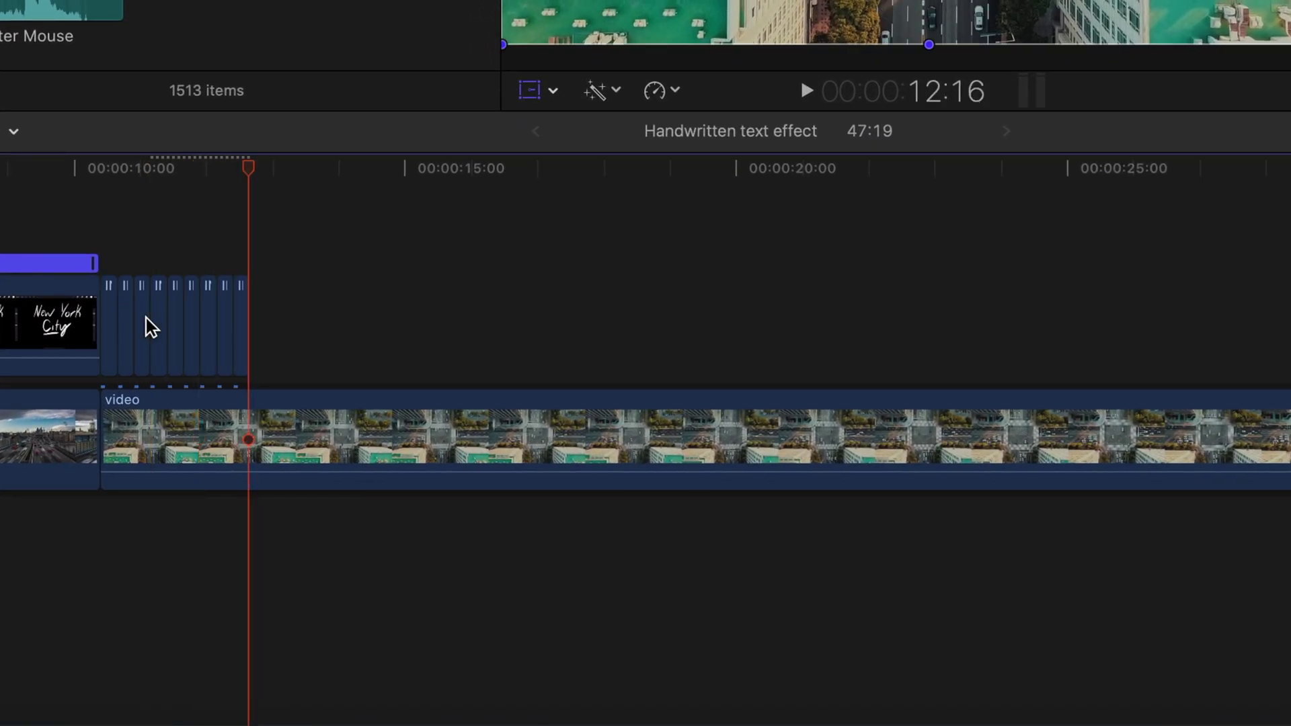
# Step: Split the aerial video clip at 15:16, where the pasted handwriting clips end, and delete the remainder
pyautogui.click(505, 433)
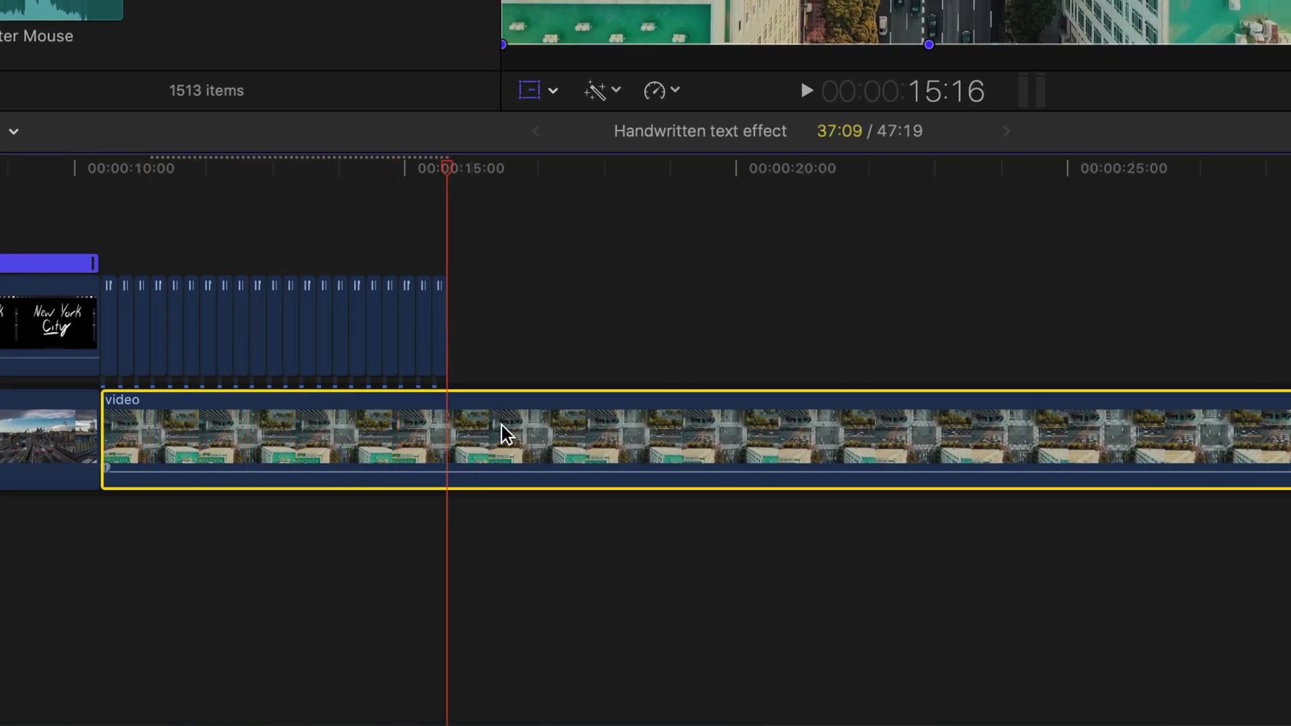
pyautogui.press('super+b')
pyautogui.click(533, 433)
pyautogui.press('Delete')
# Step: Search the video effects for "foc", apply Focus to the aerial video clip and lower its Amount to 10.32
pyautogui.click(250, 245)
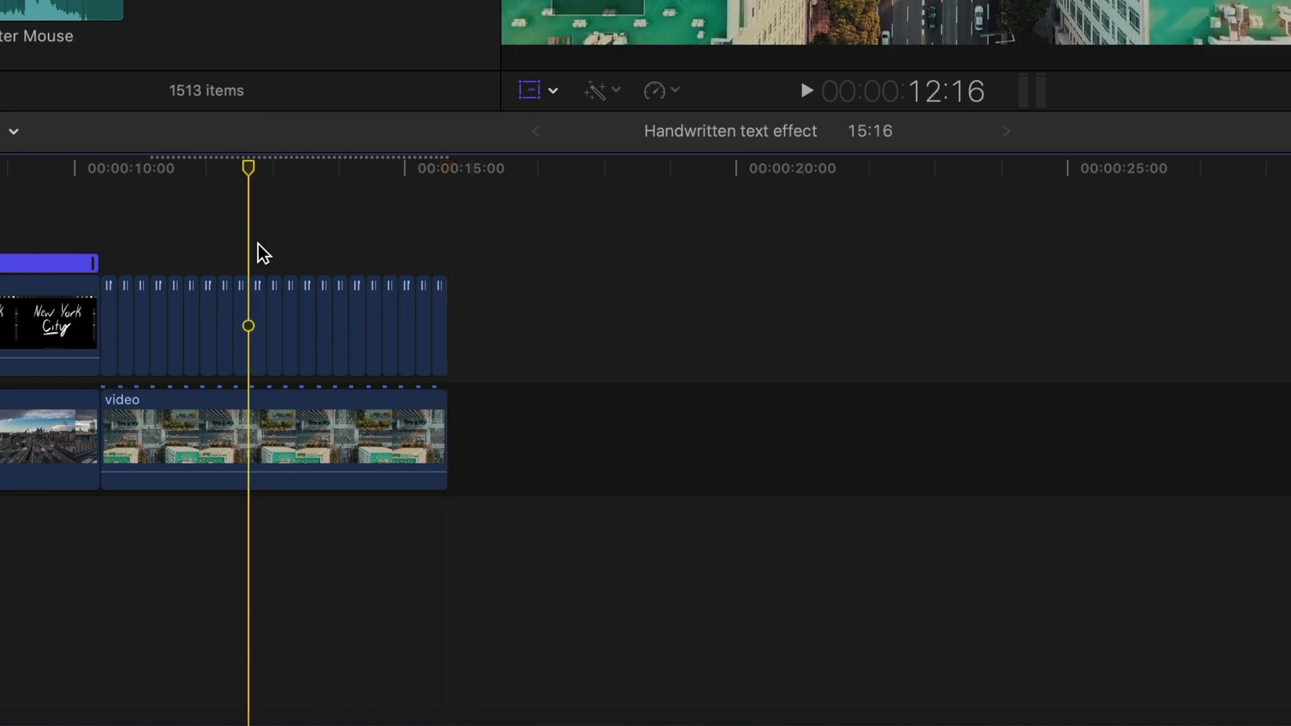
pyautogui.click(297, 444)
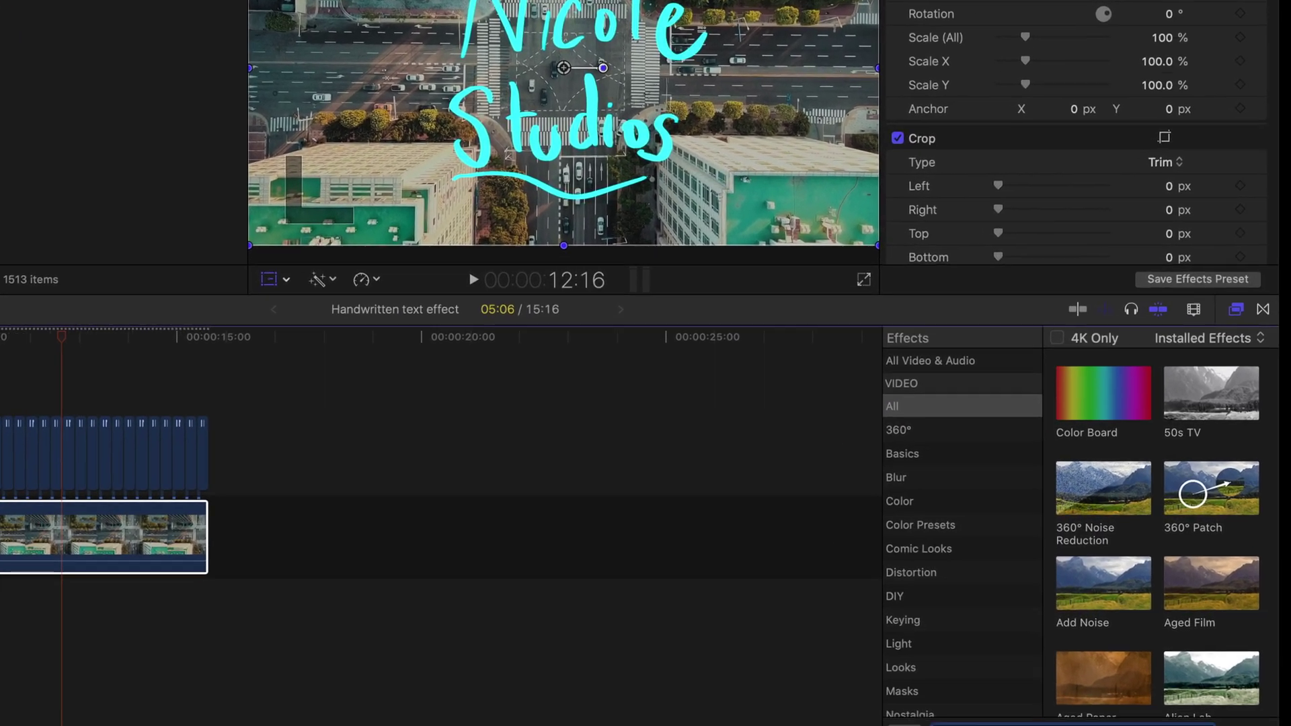
pyautogui.write('foc')
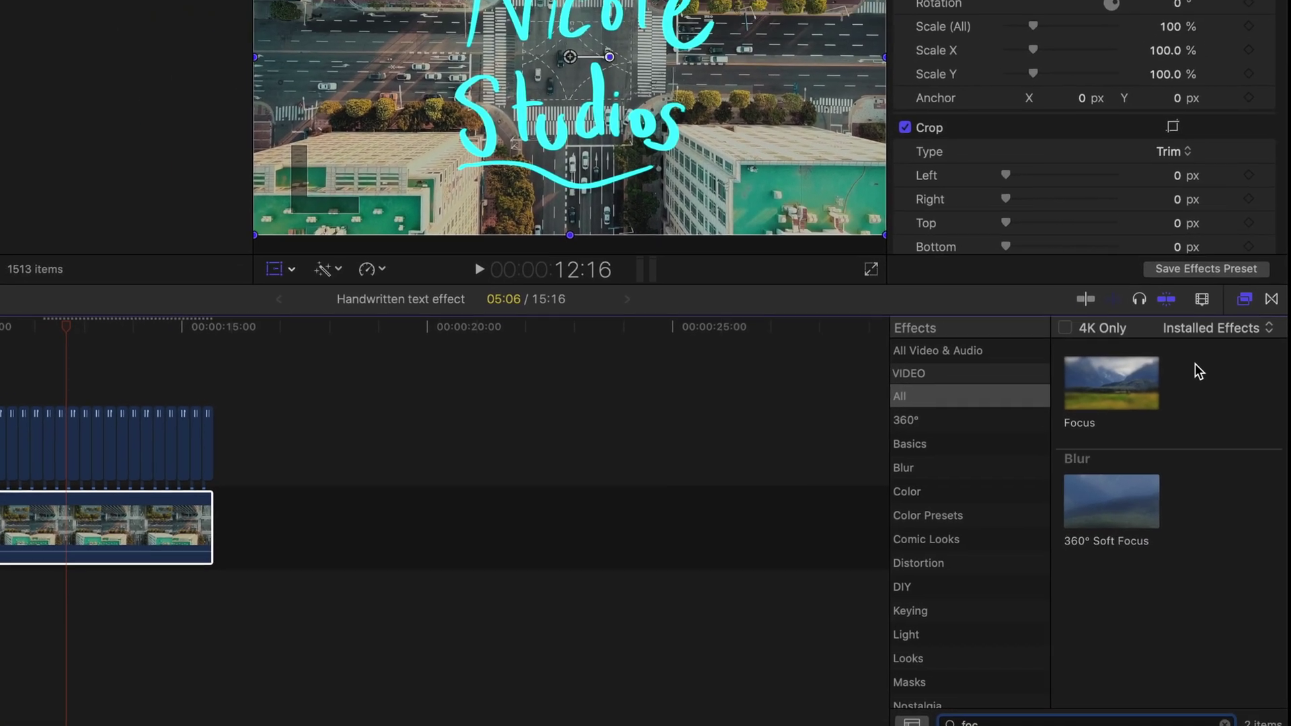
pyautogui.moveTo(1111, 382); pyautogui.dragTo(156, 505)
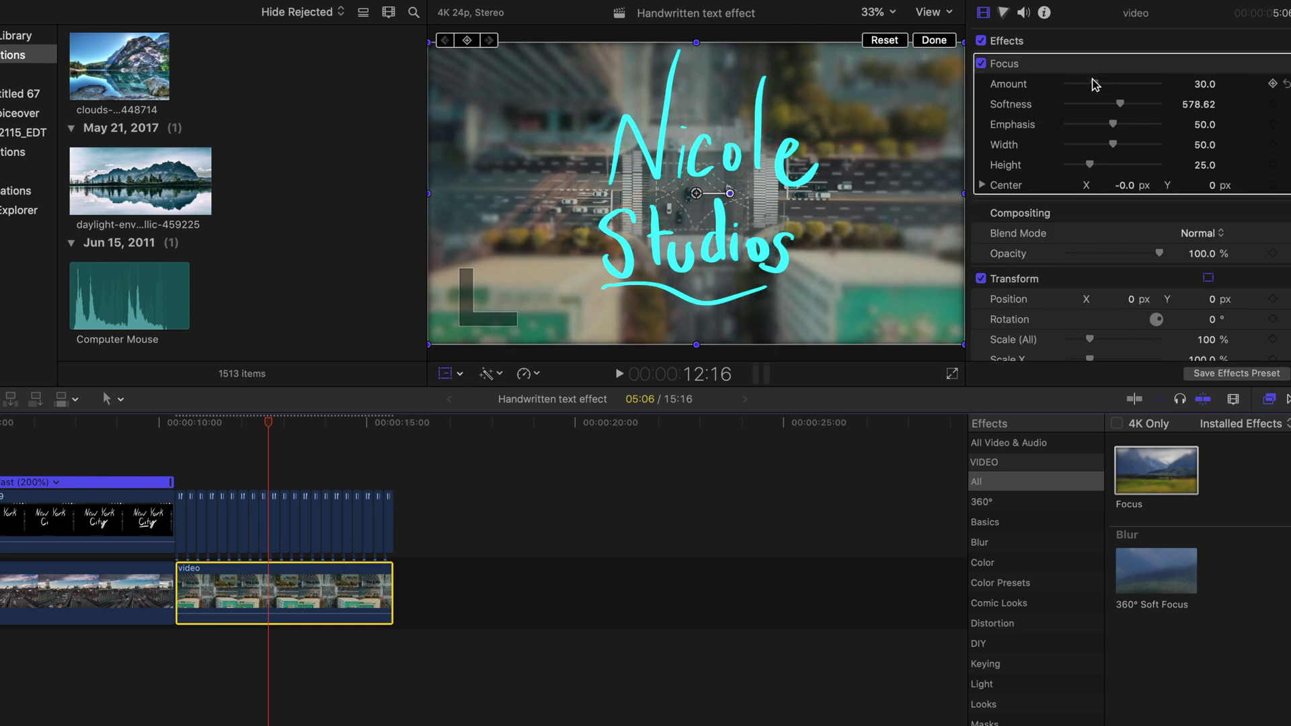
pyautogui.moveTo(1085, 85); pyautogui.dragTo(1071, 87)
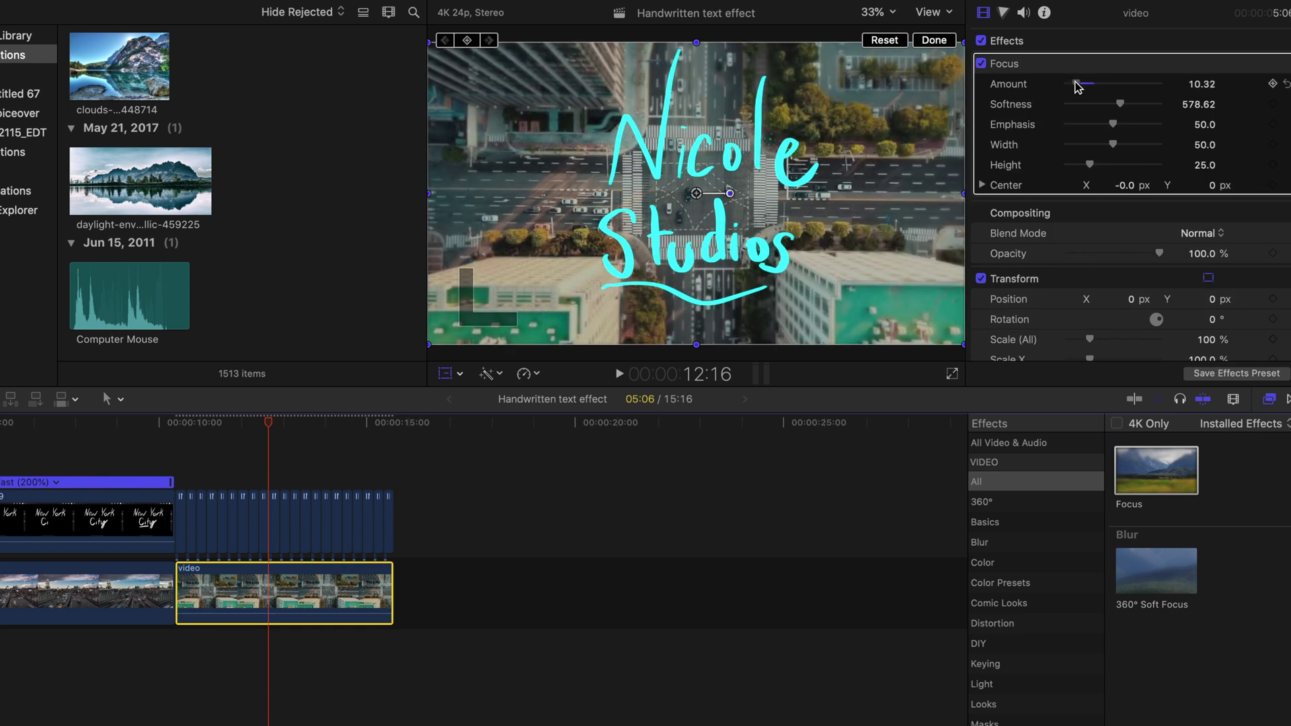